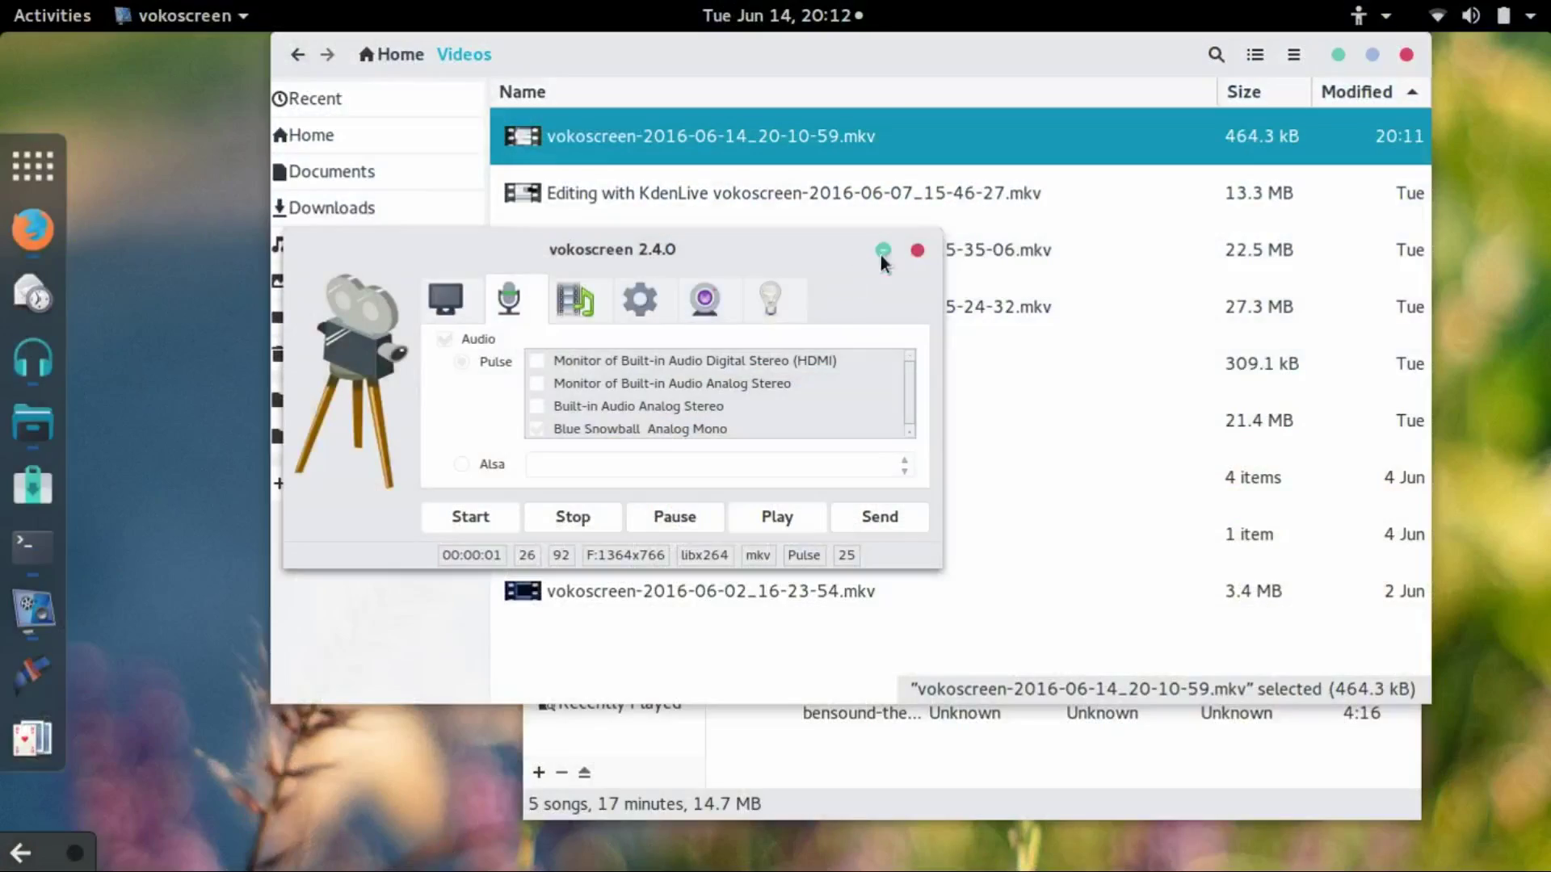
# Step: Minimize the vokoscreen recorder and move the Files window down and to the right
pyautogui.click(883, 252)
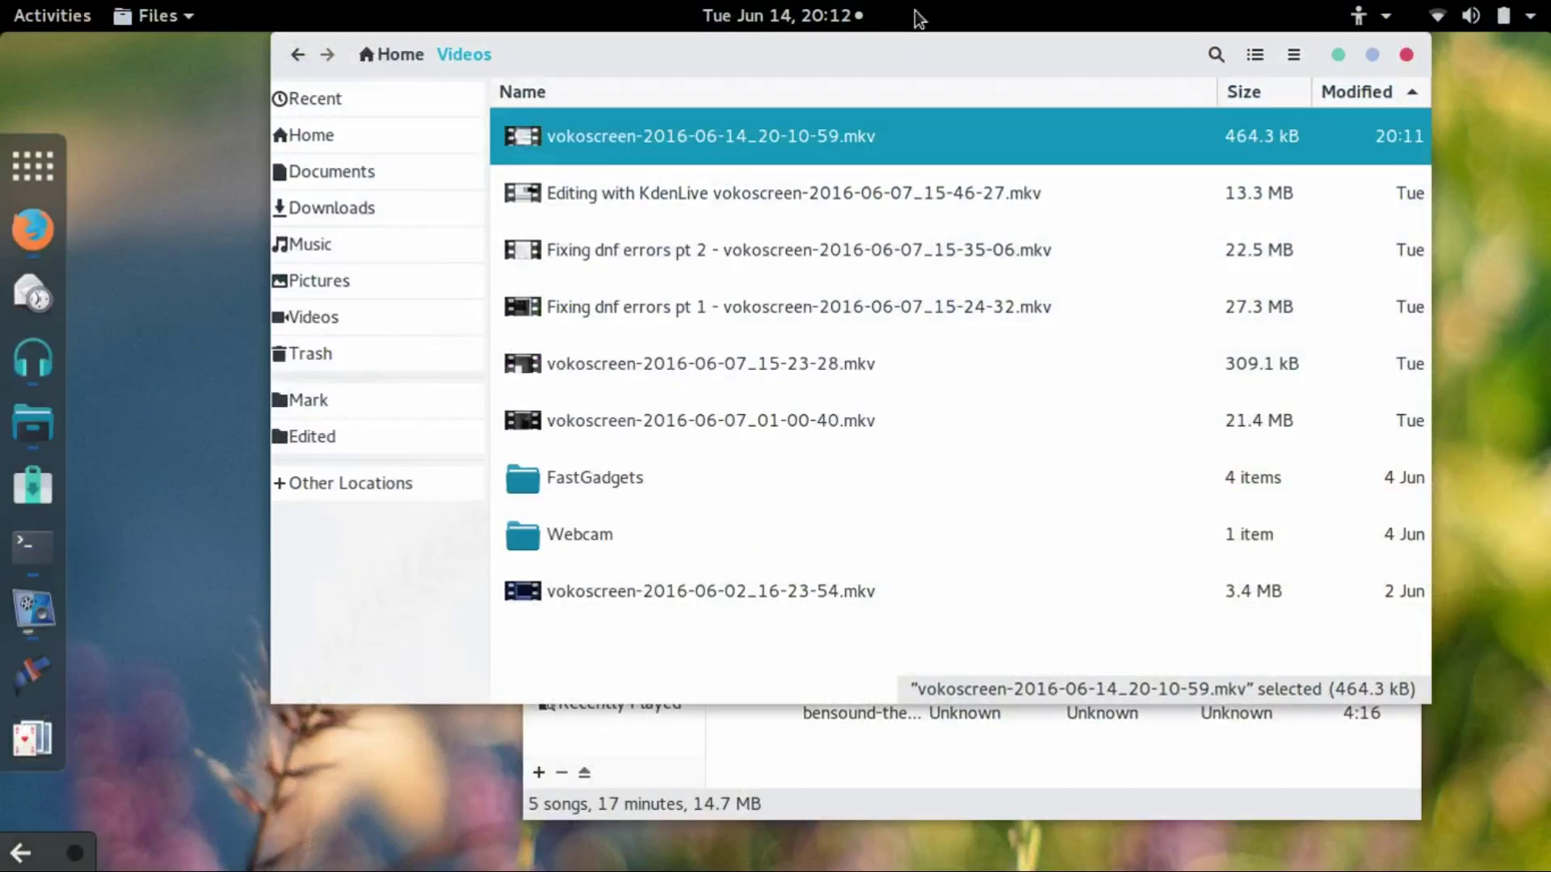
pyautogui.moveTo(915, 57); pyautogui.dragTo(1001, 100)
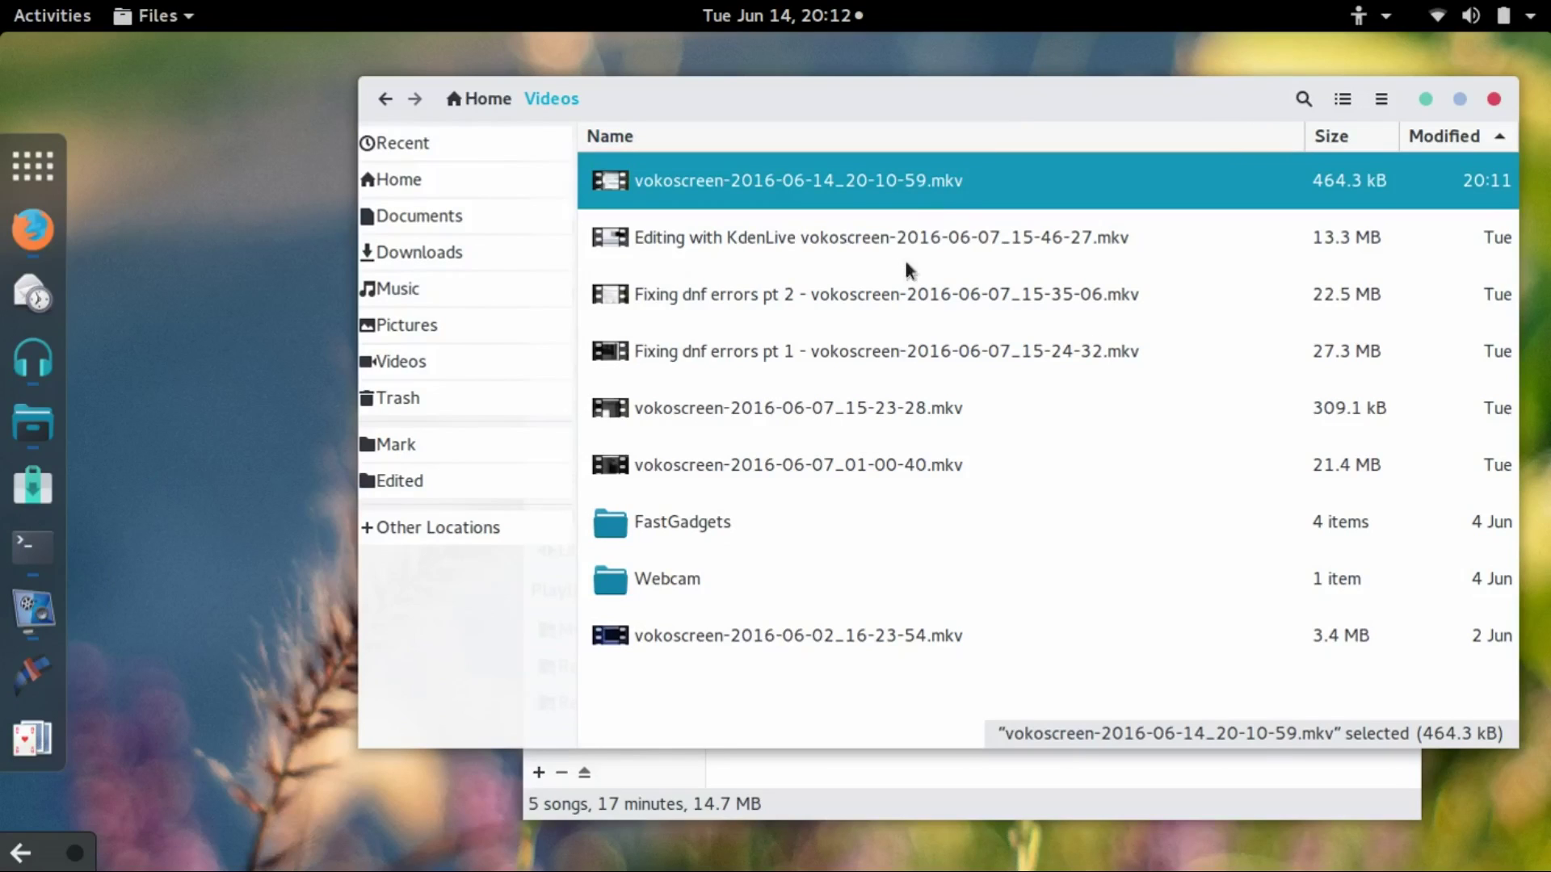
# Step: Raise Rhythmbox, play then pause bensound-acousticbreeze.mp3, and nudge the window down-right
pyautogui.click(932, 790)
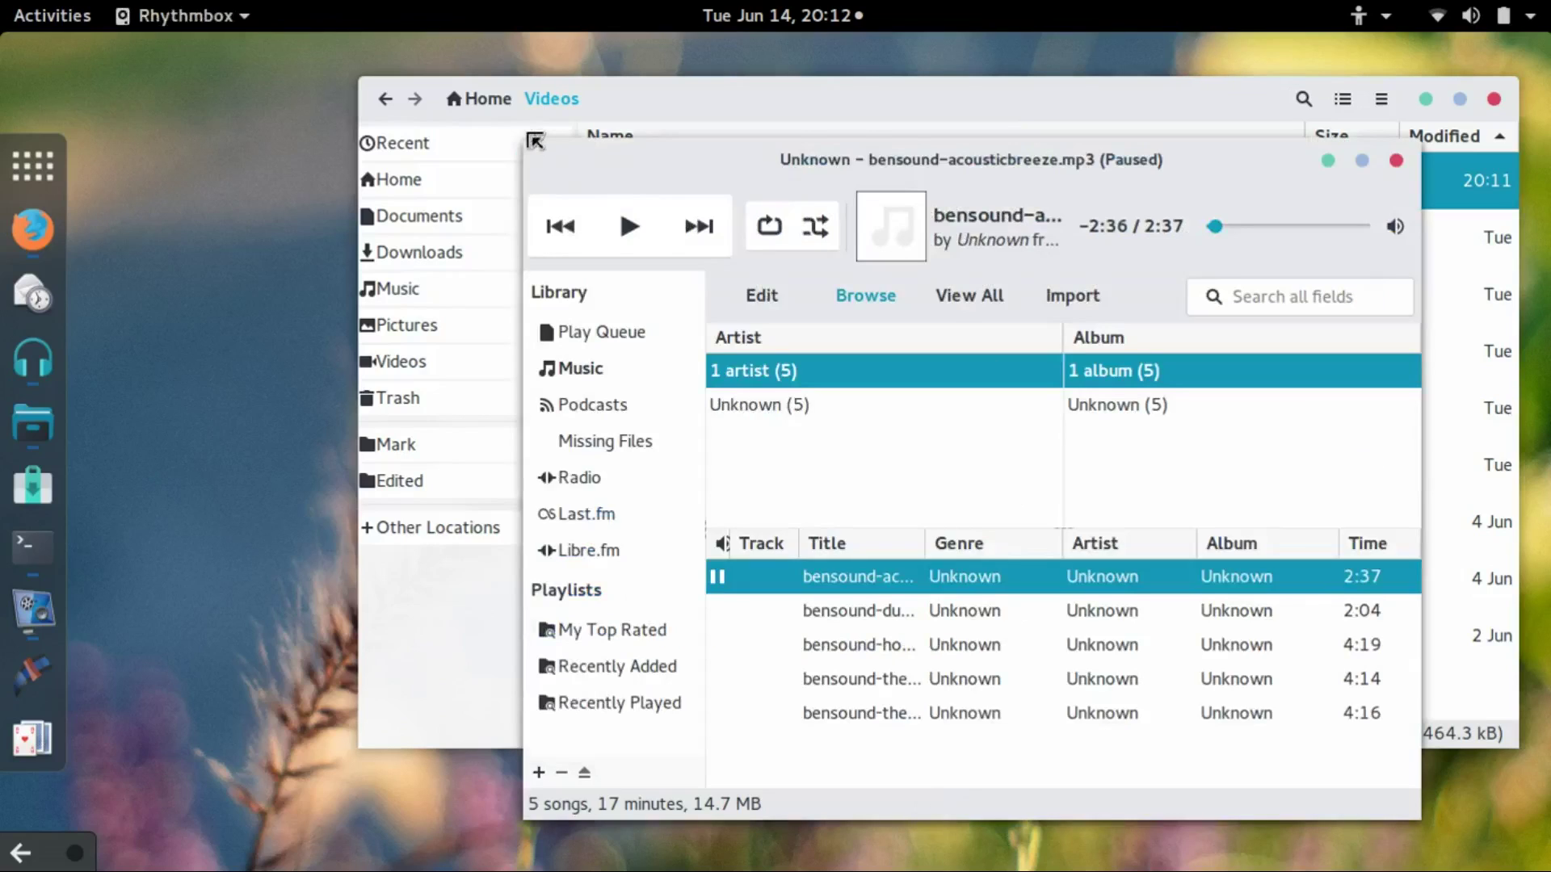
pyautogui.click(615, 239)
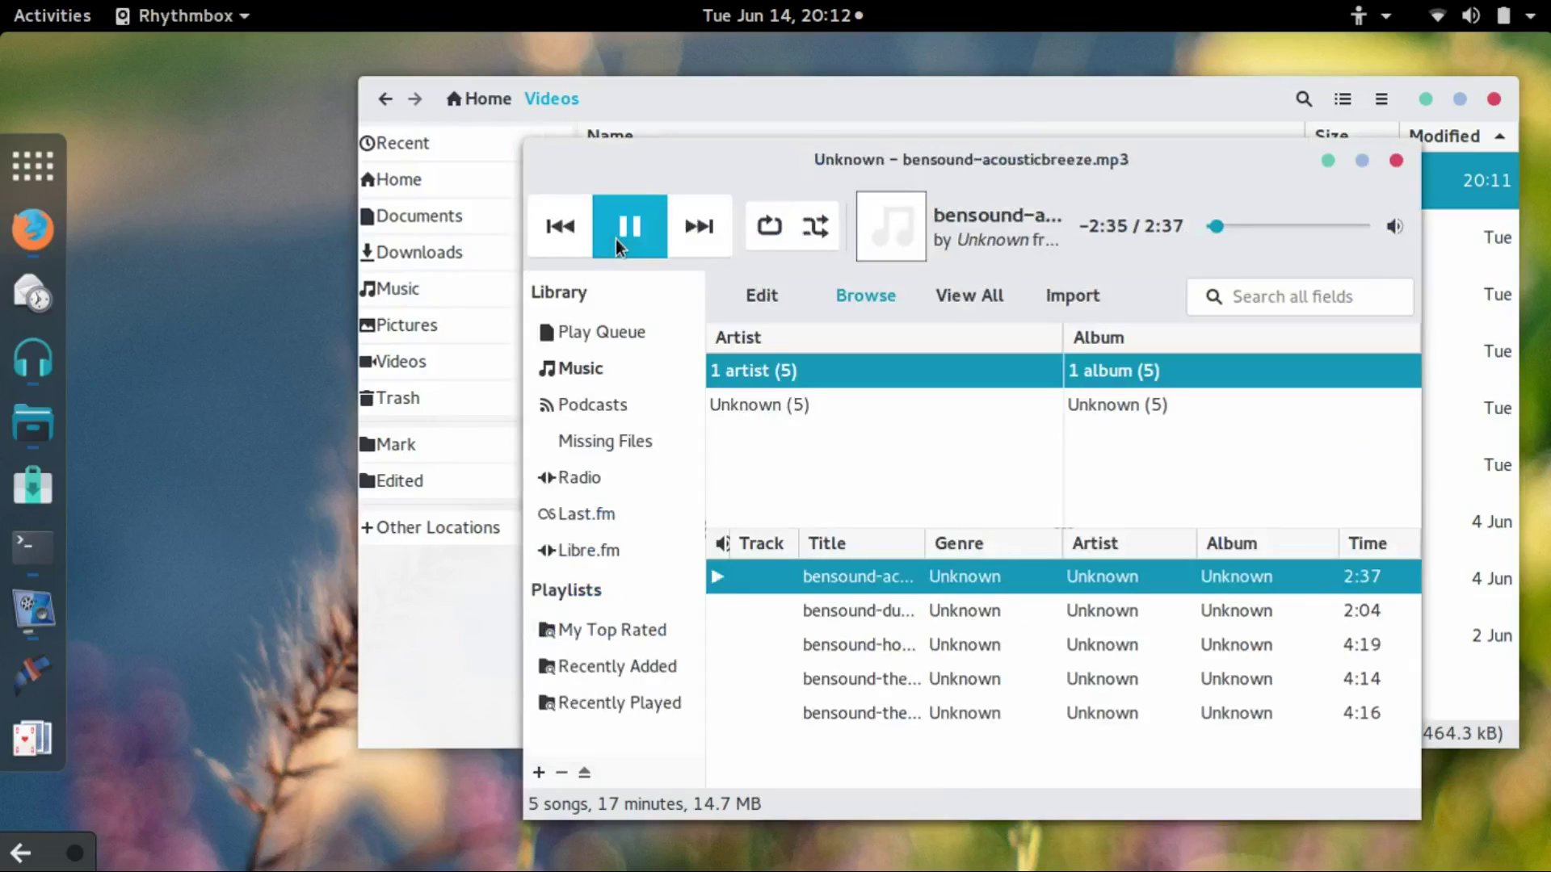
pyautogui.click(615, 239)
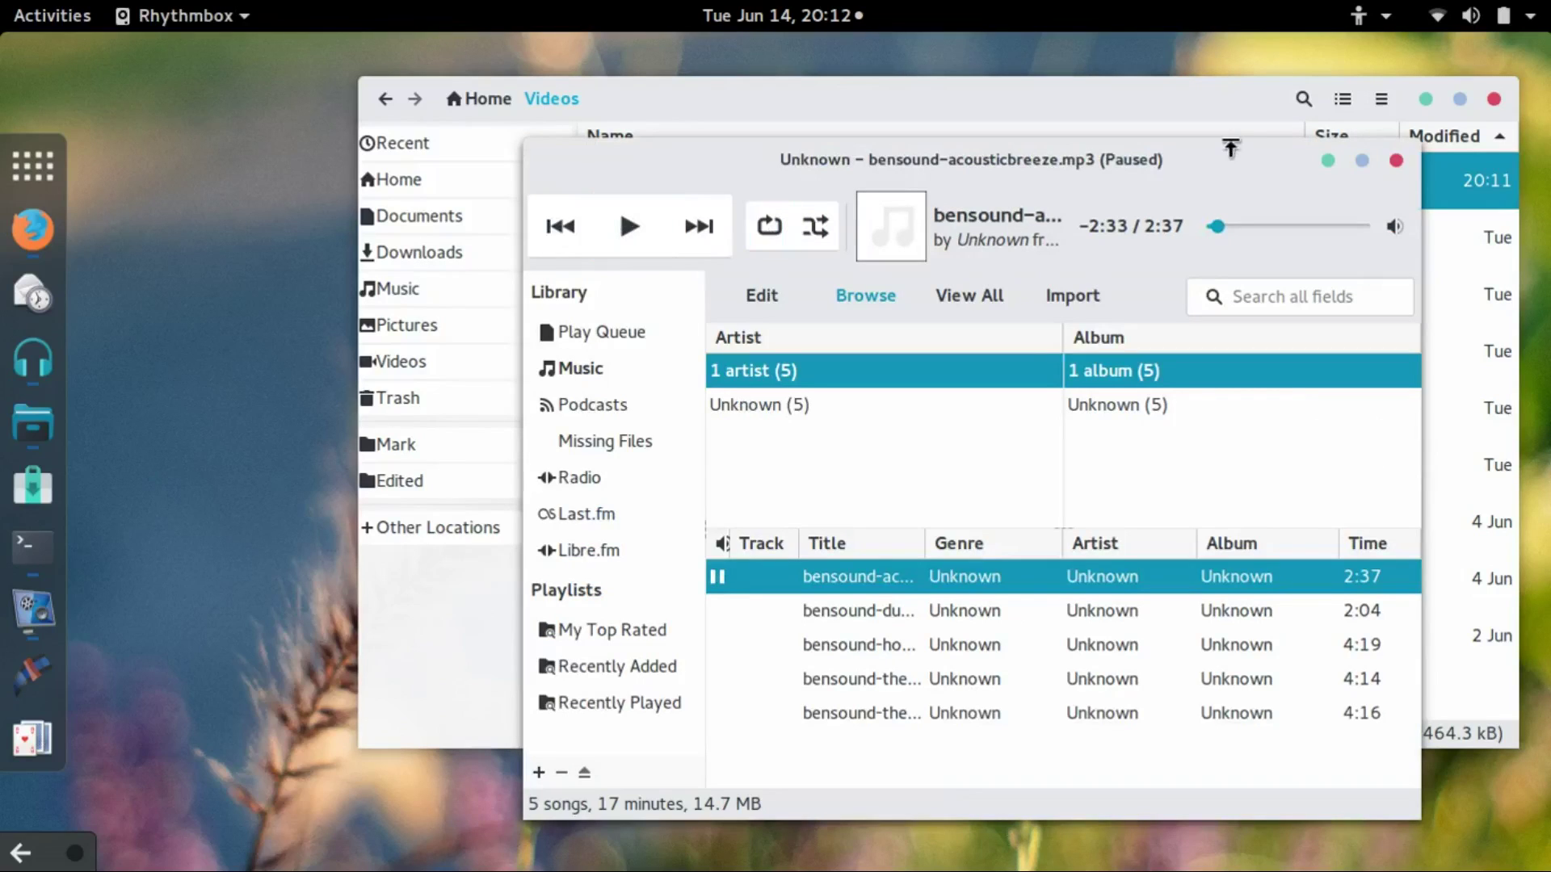
pyautogui.moveTo(1230, 152); pyautogui.dragTo(1258, 179)
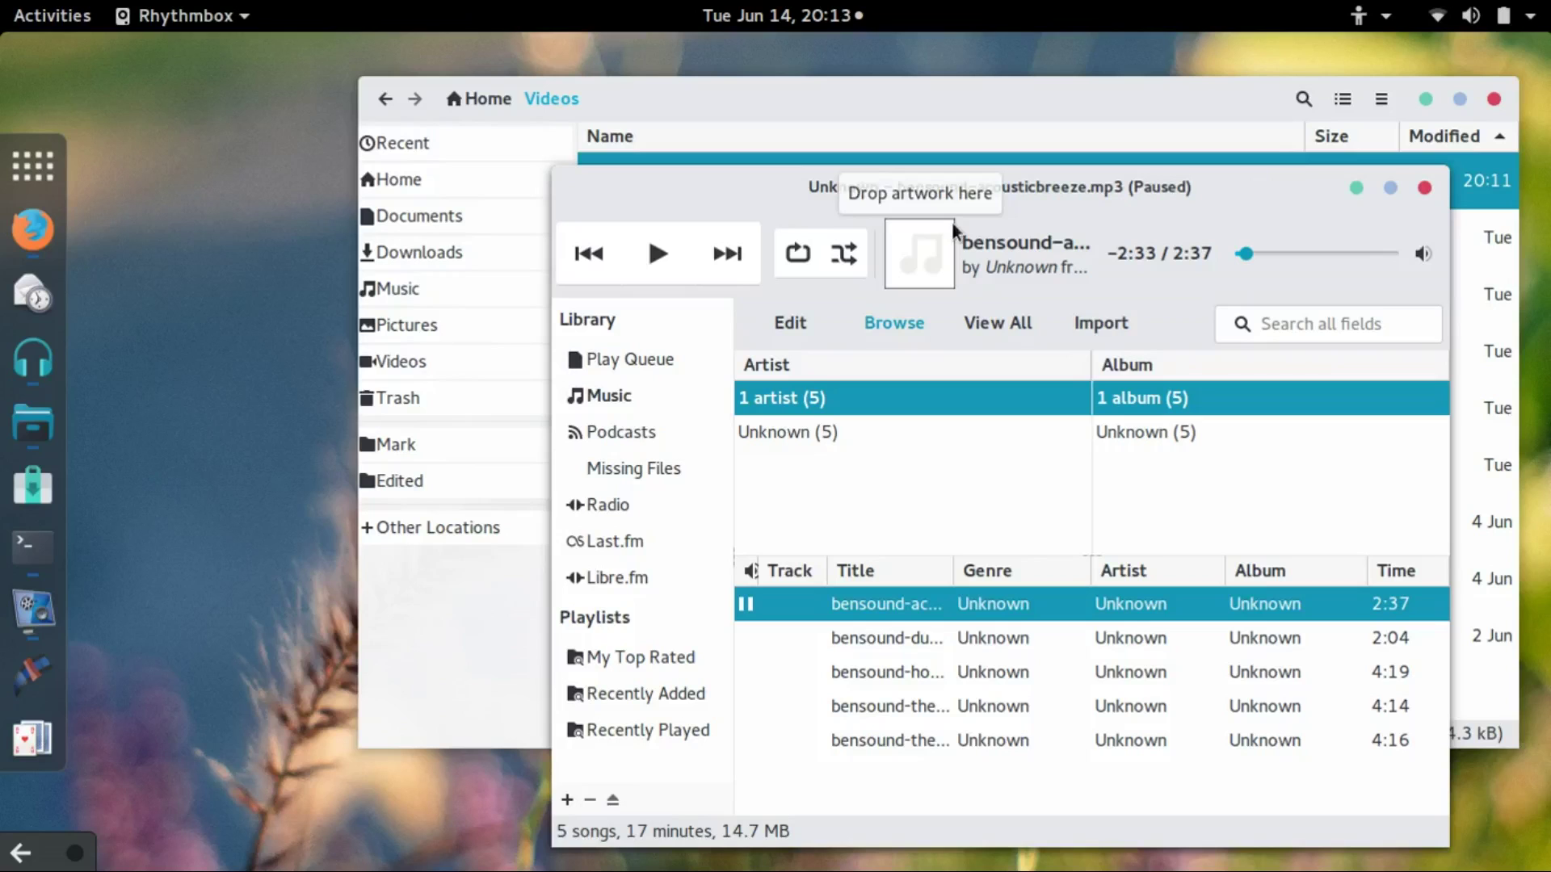
# Step: Search the applications overview for 'bluetooth' and open the Bluetooth settings panel
pyautogui.click(42, 173)
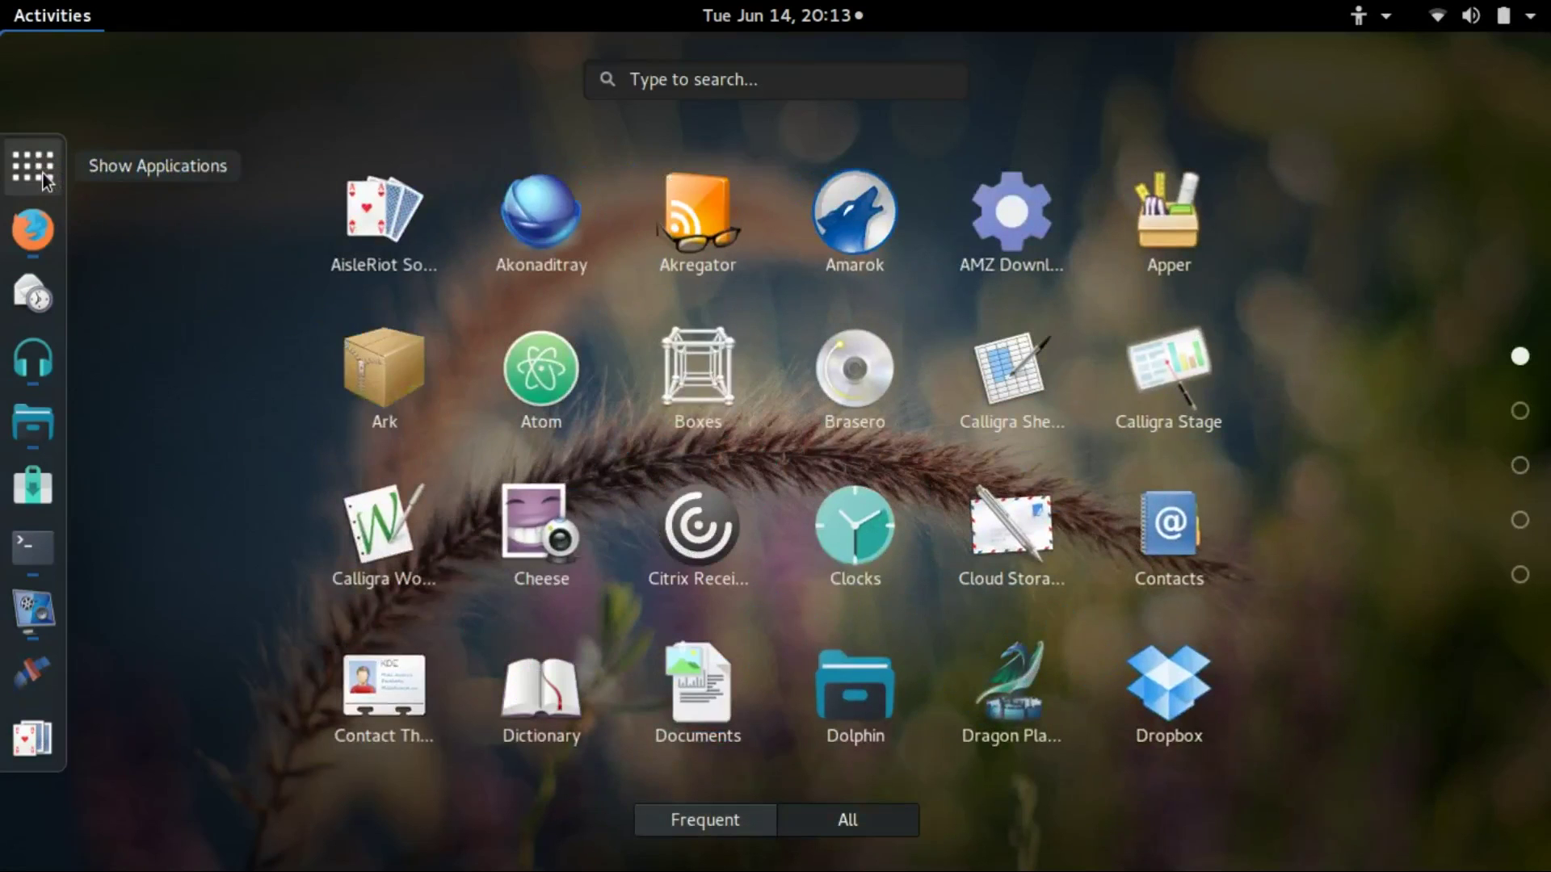
pyautogui.write('bluetooth')
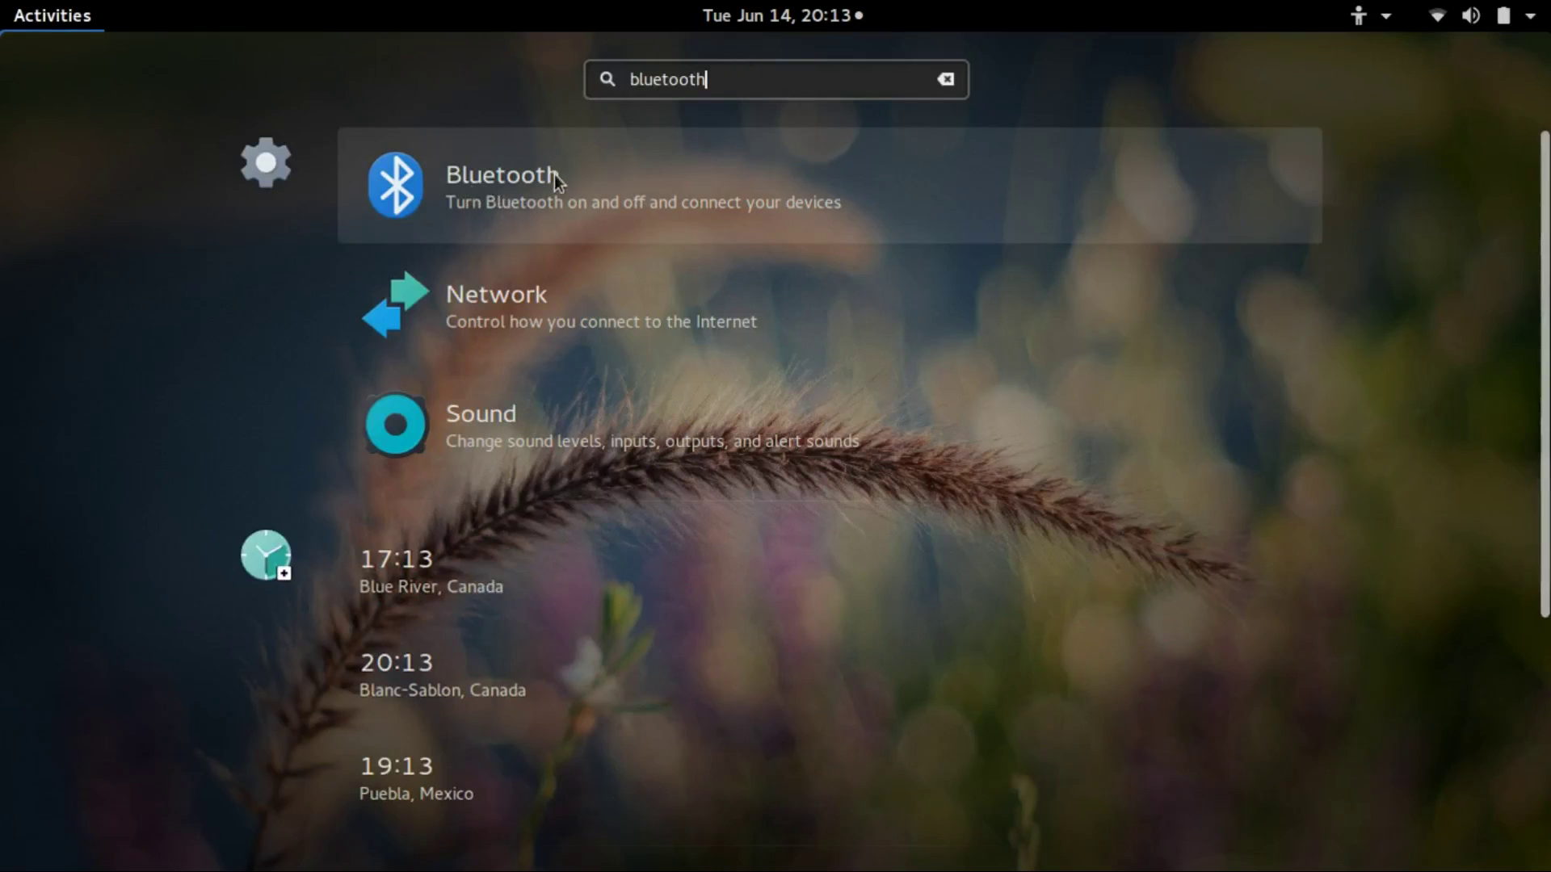
pyautogui.click(520, 186)
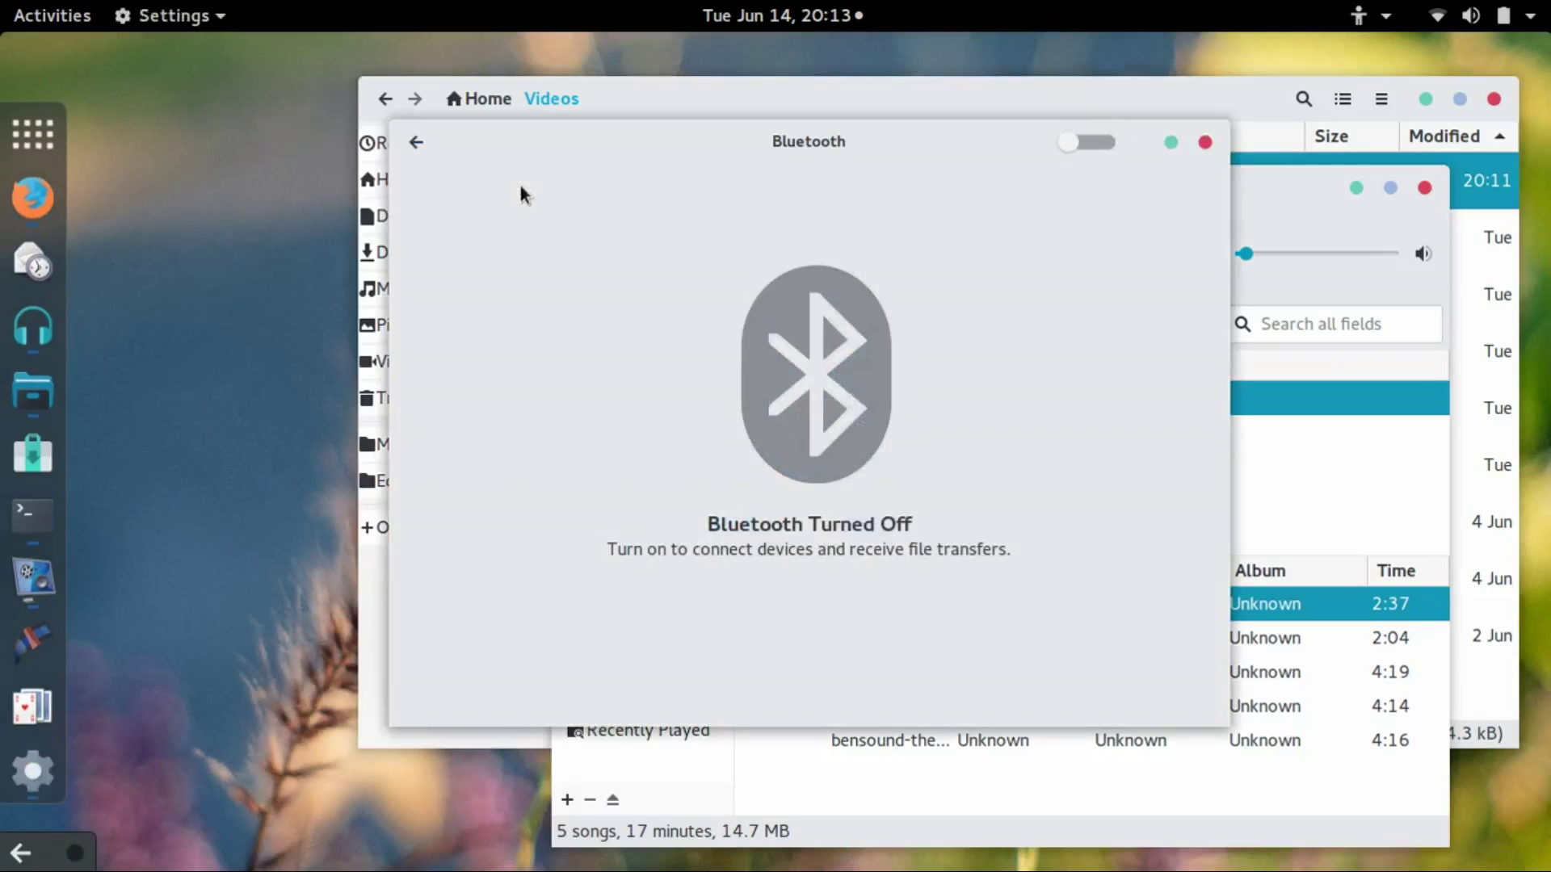
# Step: Switch Bluetooth on and pair the CHT973 speaker
pyautogui.click(1104, 143)
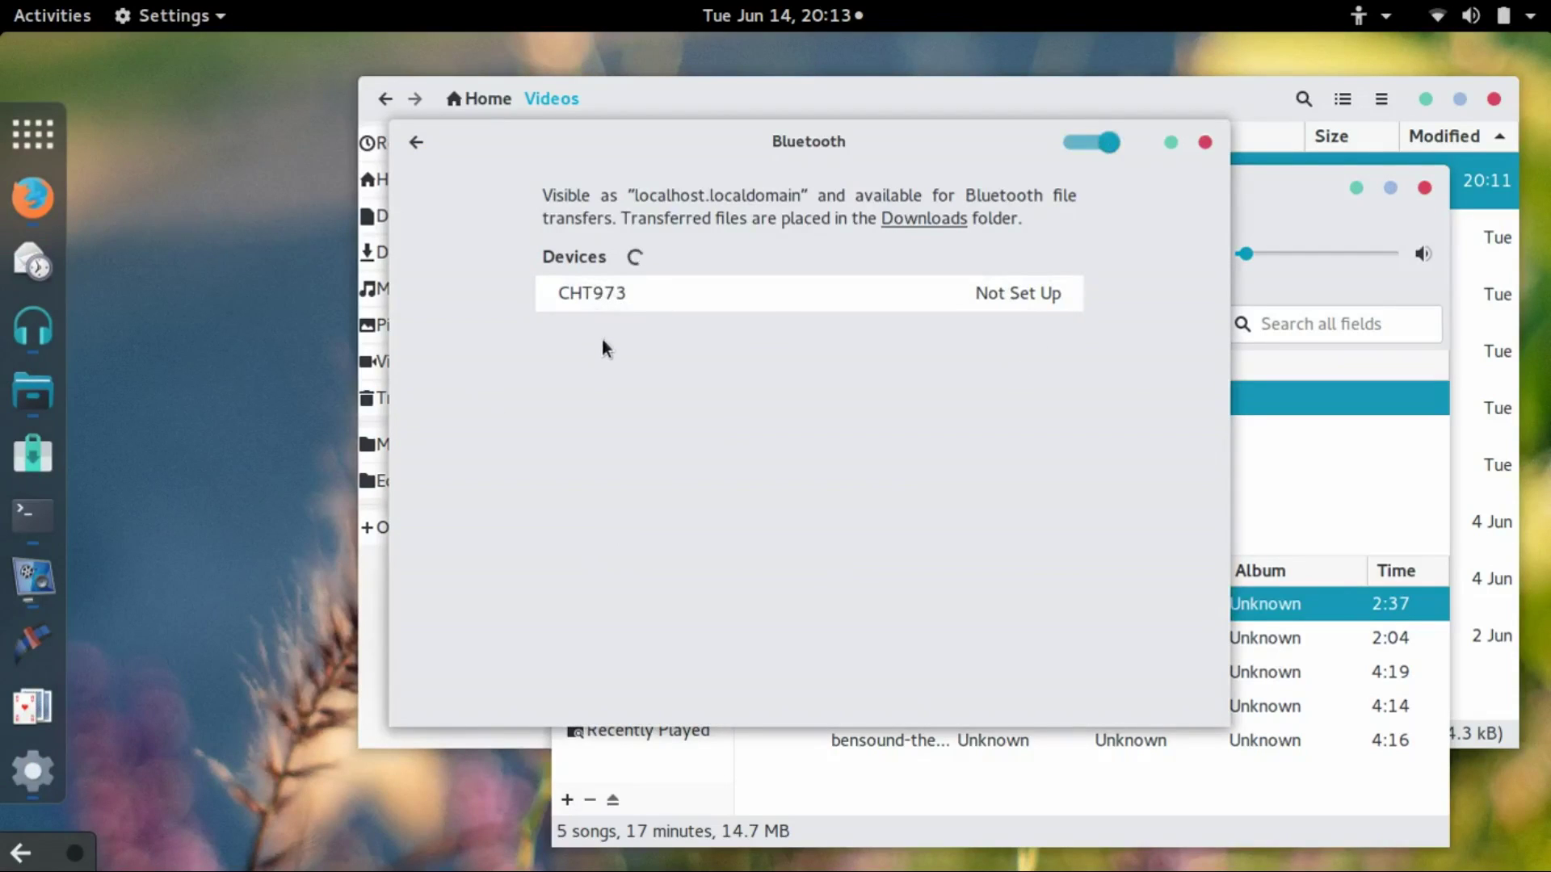
pyautogui.click(603, 299)
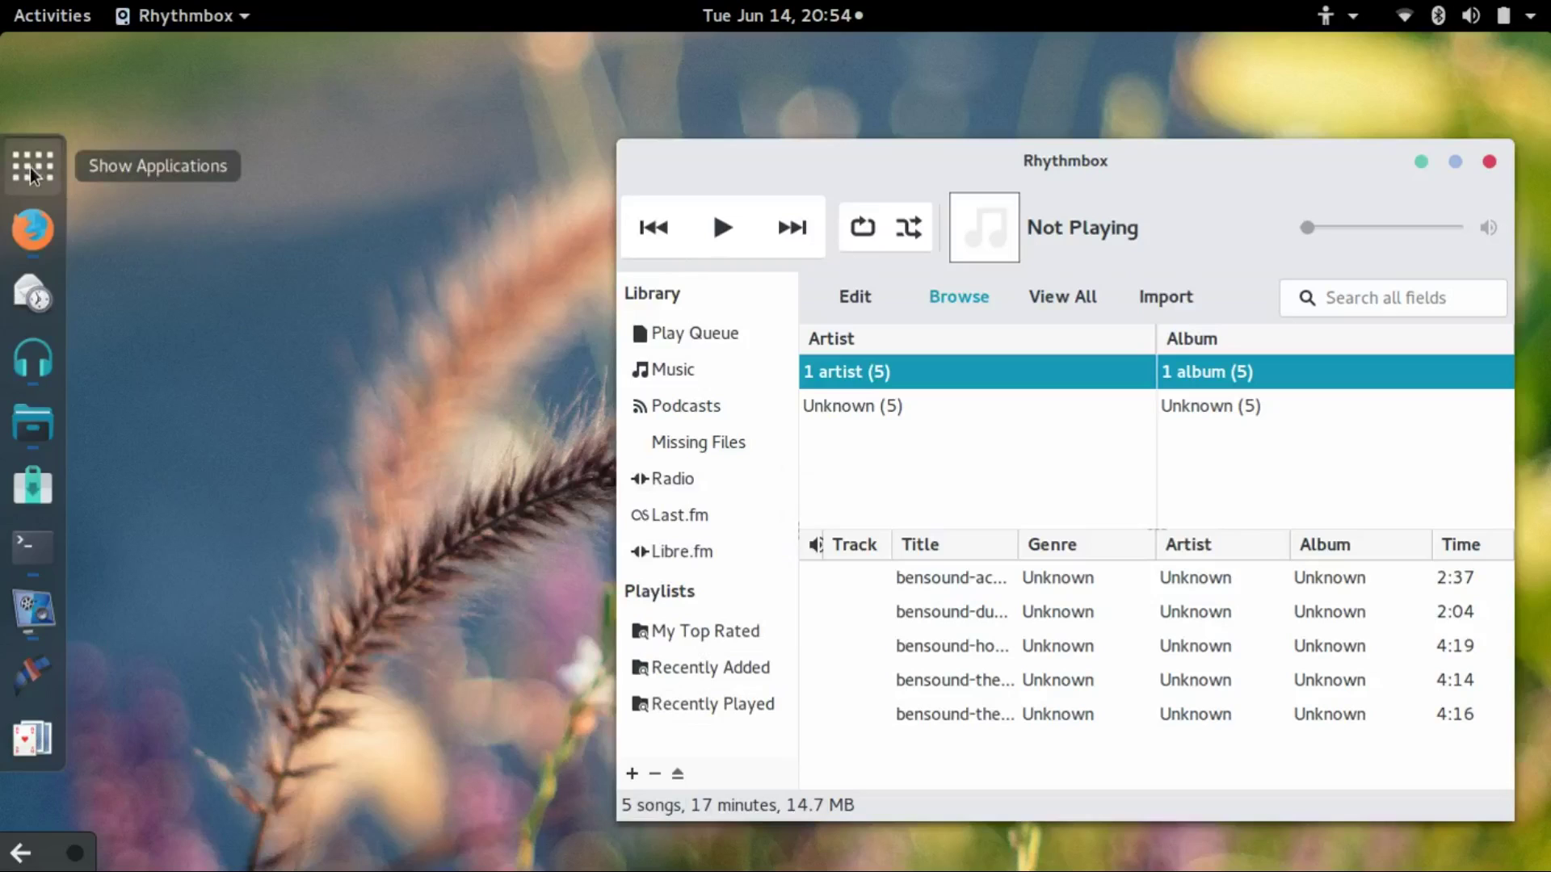
# Step: Search the overview for 'sound', correcting the typed 'sounds', to list Sound settings
pyautogui.click(31, 167)
pyautogui.write('sou')
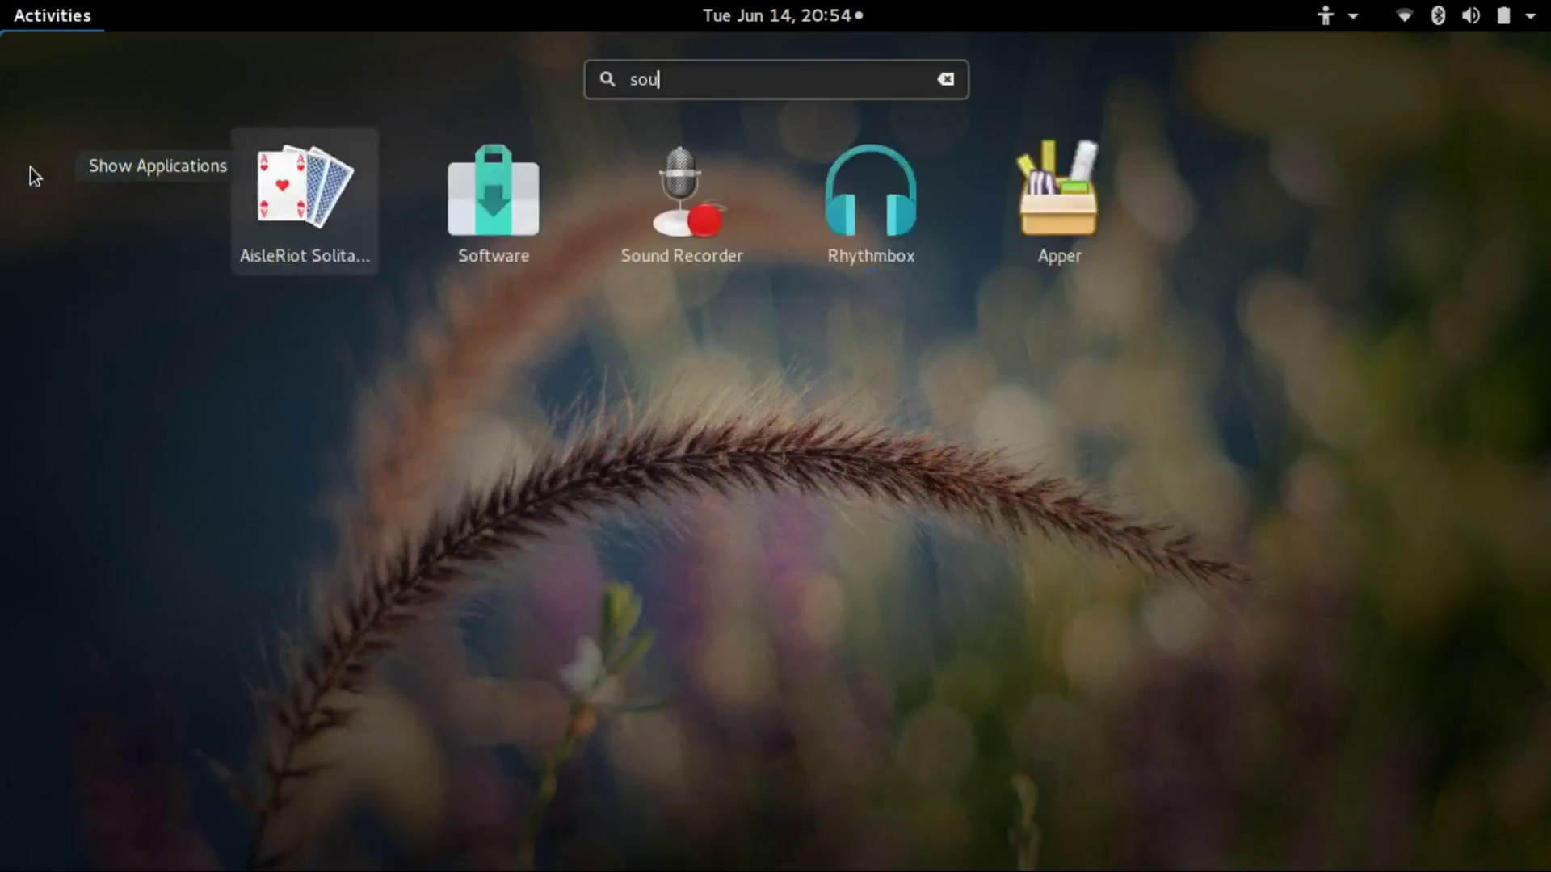
pyautogui.write('nds')
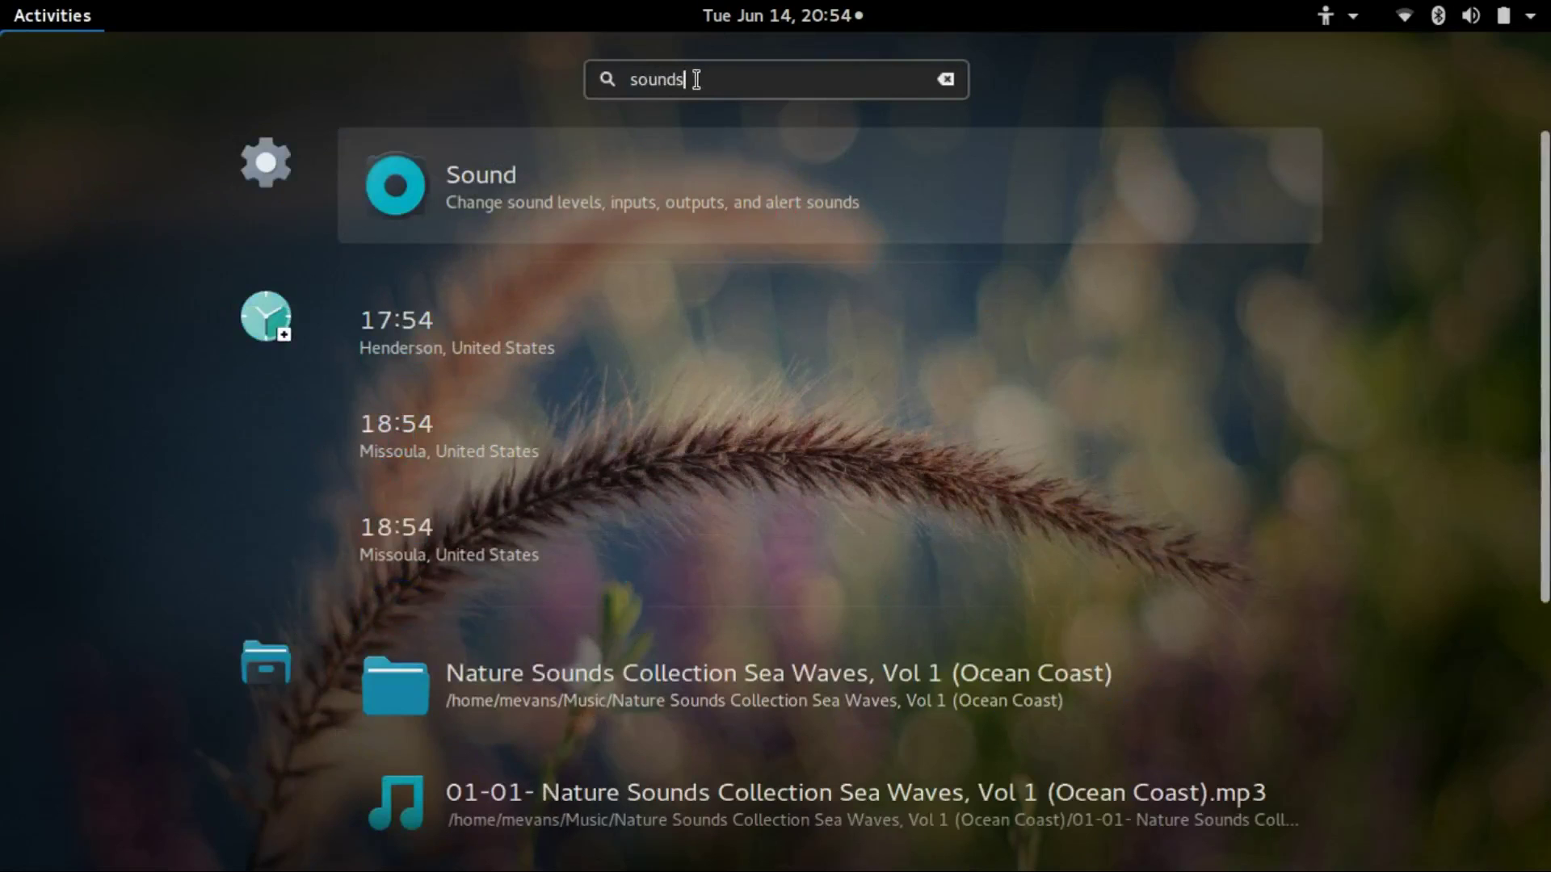
pyautogui.press('BackSpace')
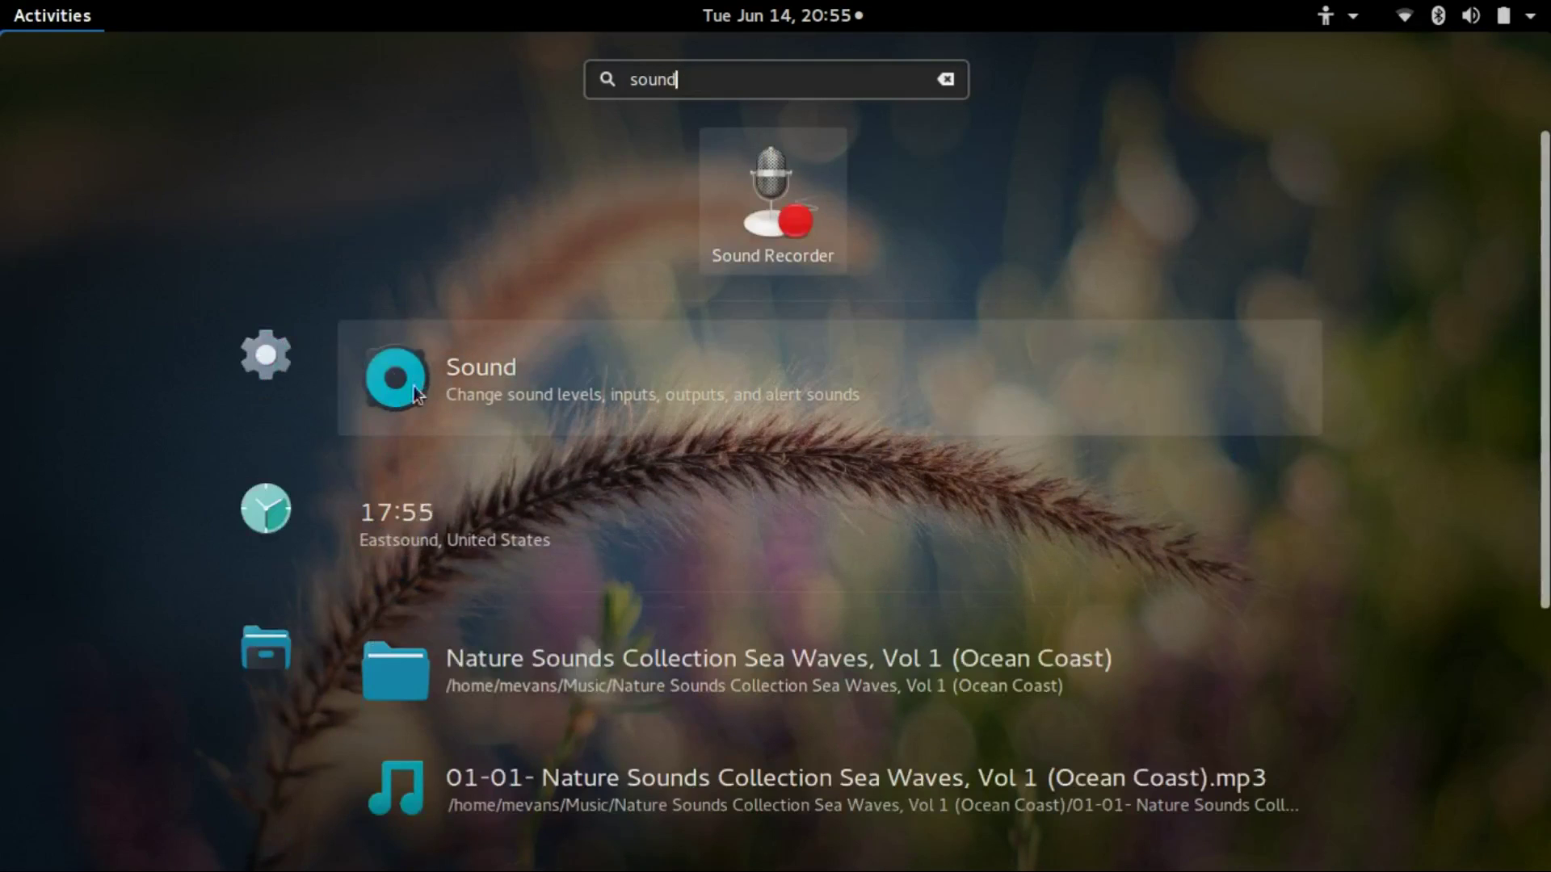
# Step: Test the built-in Front Left speaker, then choose Headset - CHT973 (A2DP Sink) as output
pyautogui.click(489, 380)
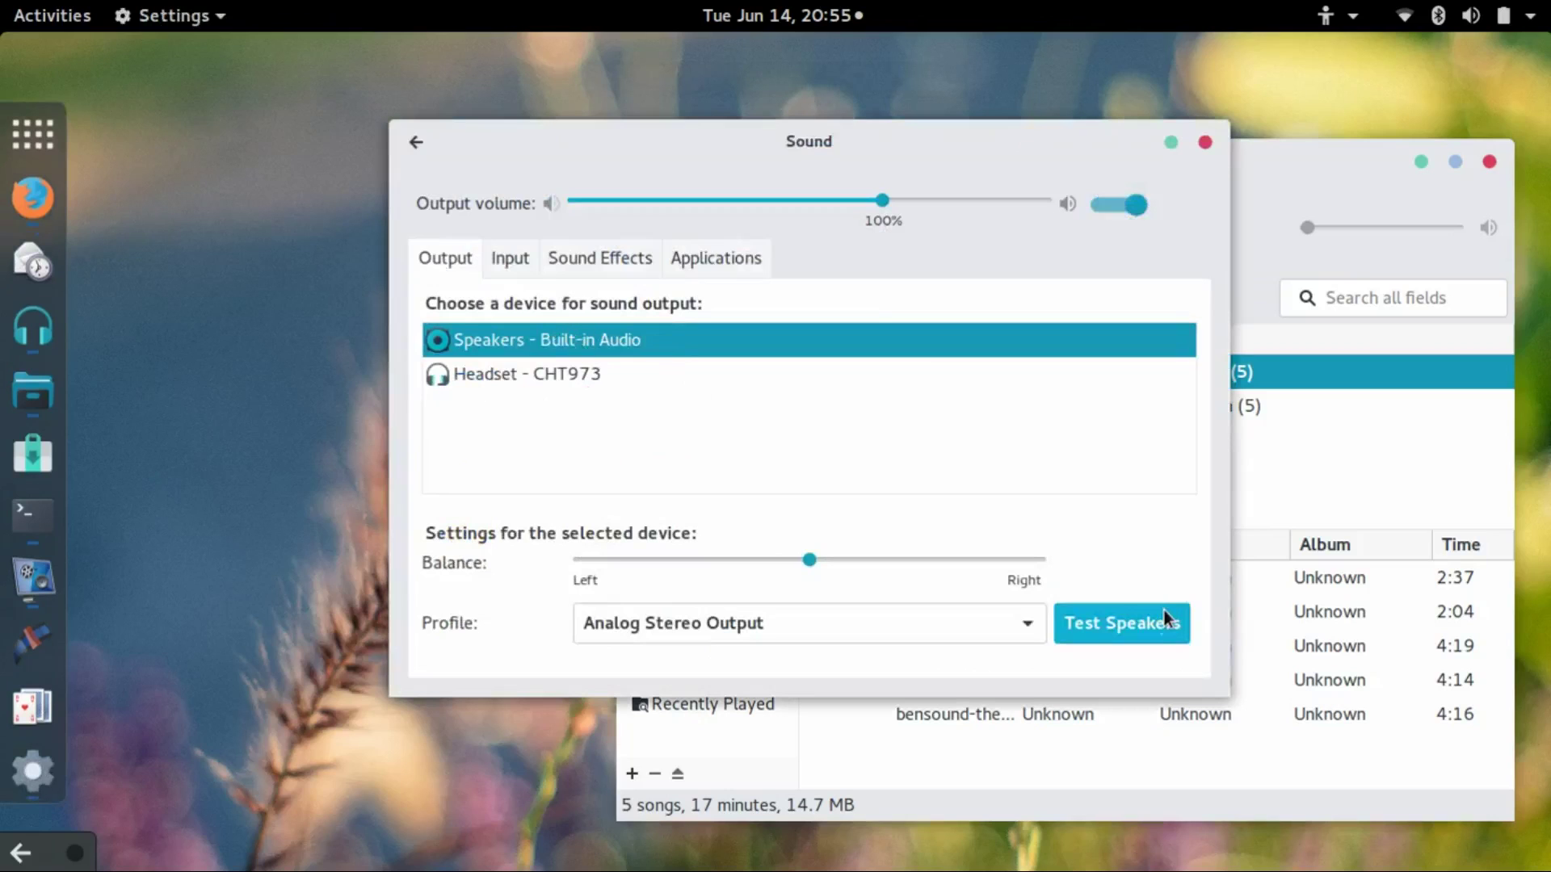
pyautogui.click(1150, 629)
pyautogui.click(651, 340)
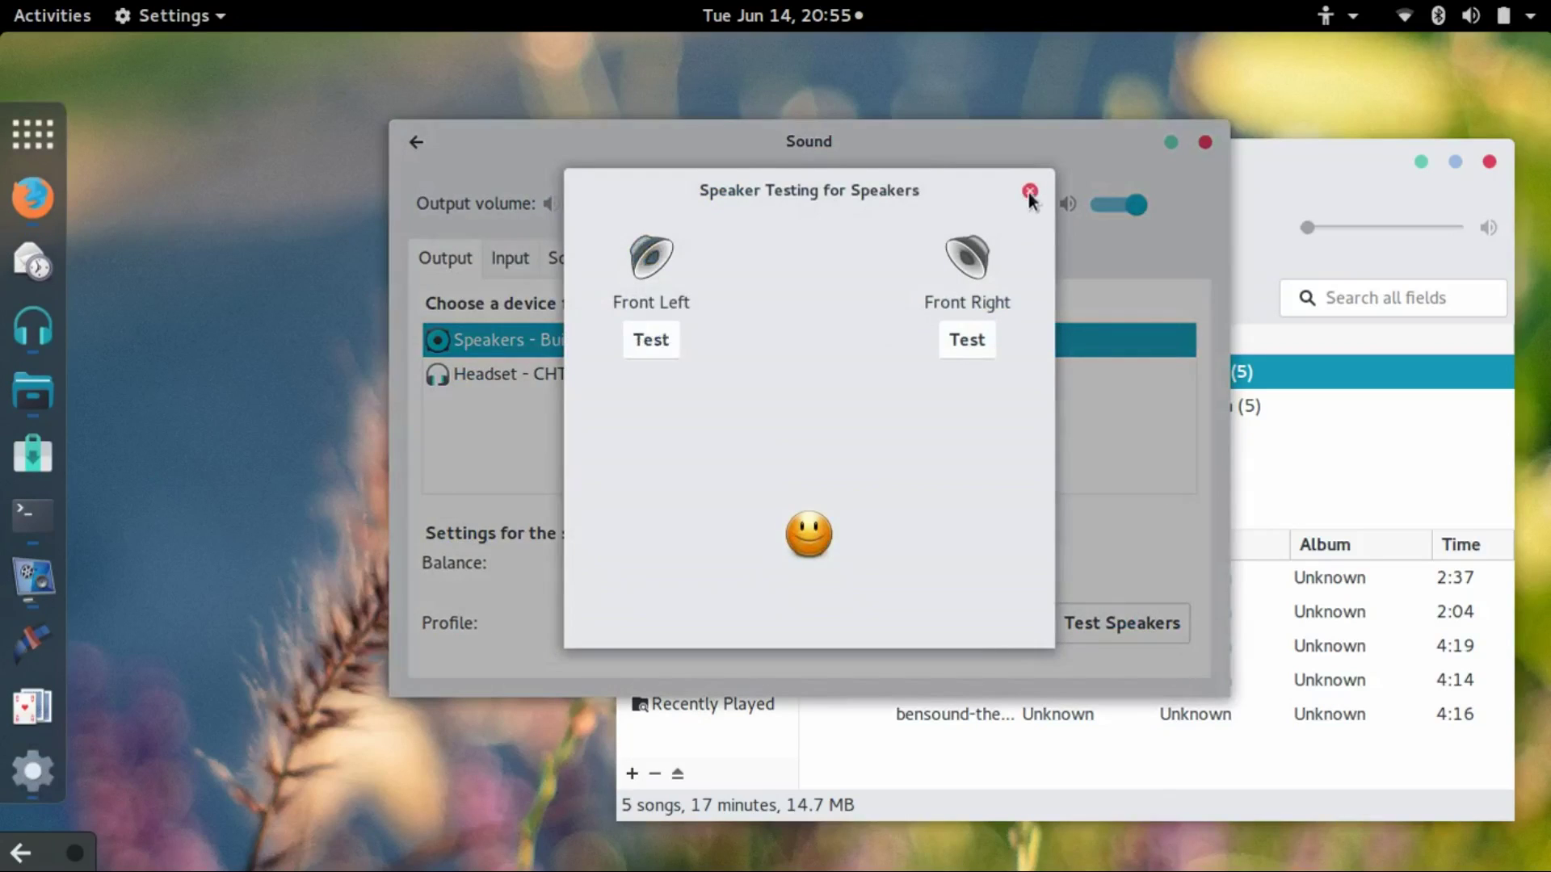
pyautogui.click(1029, 191)
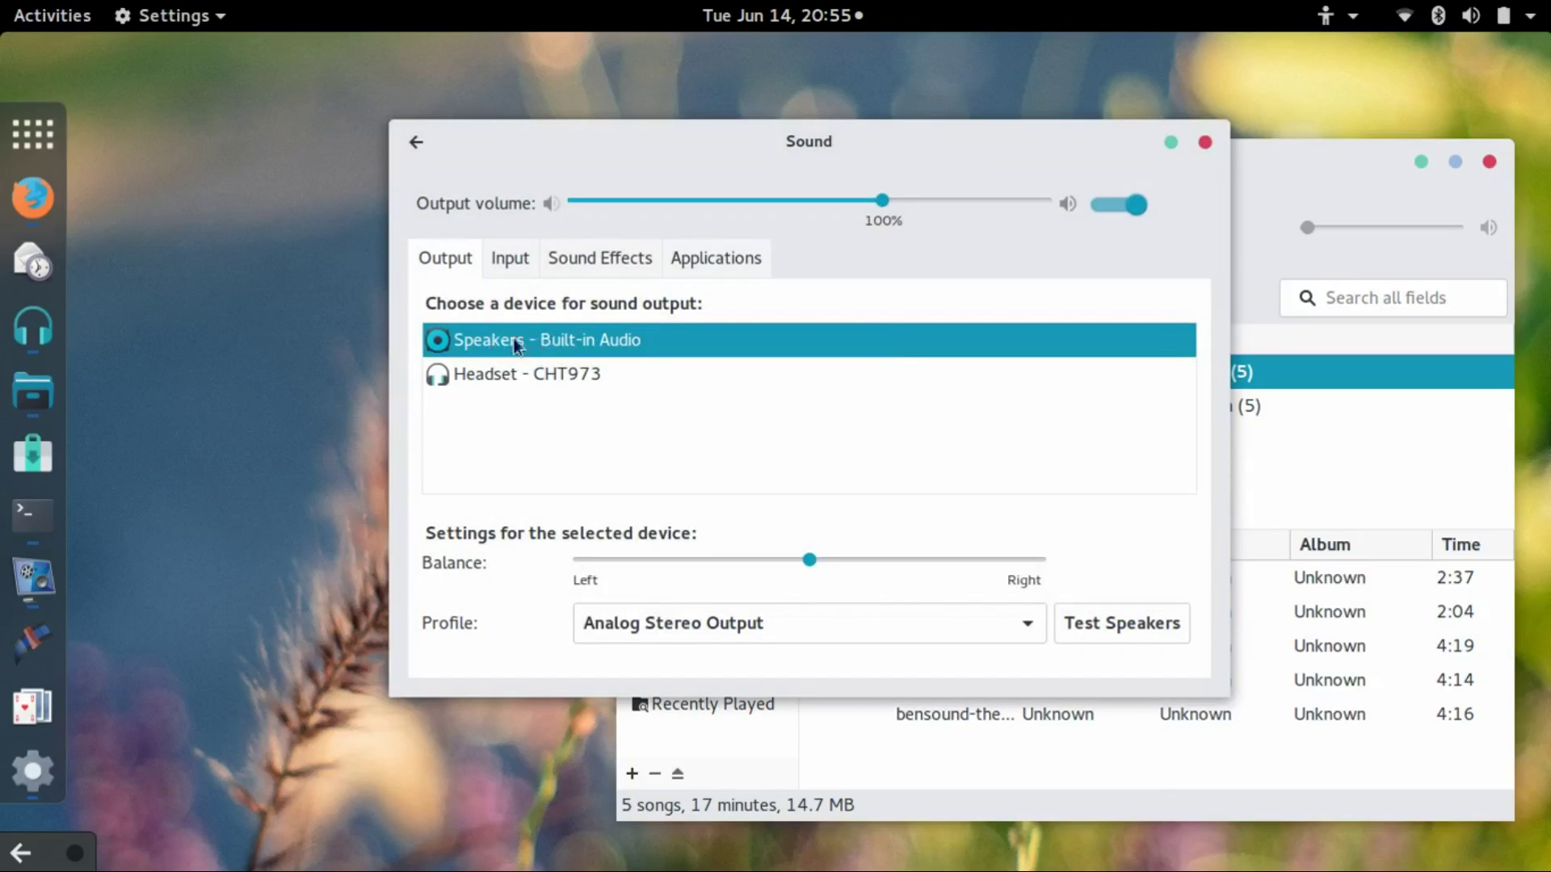
pyautogui.click(491, 375)
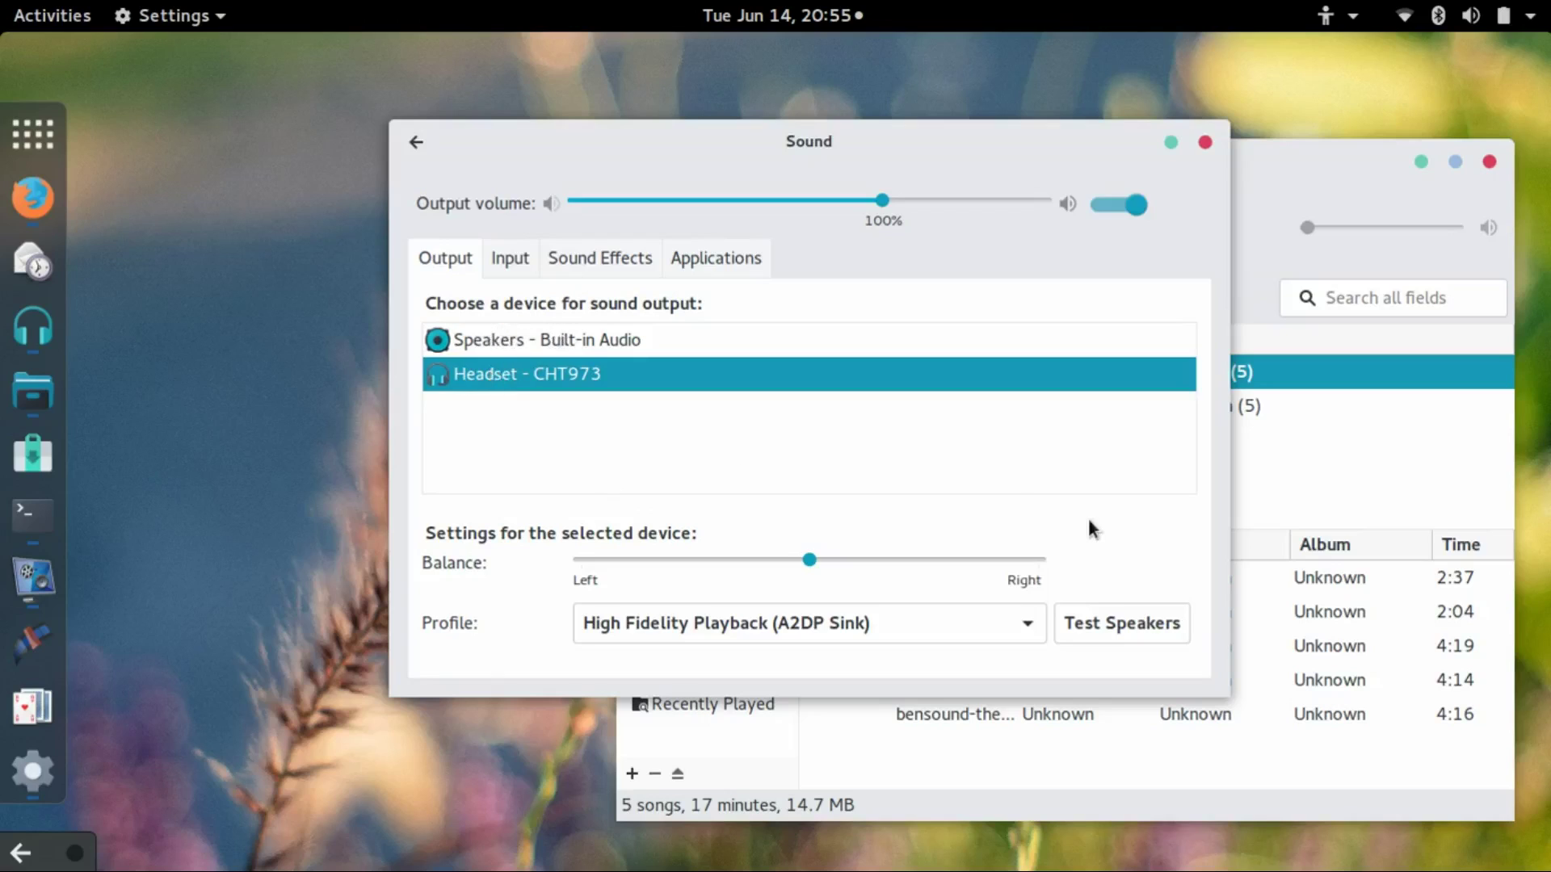
# Step: Test the CHT973 headset's Front Left and Front Right channels, then close Sound settings
pyautogui.click(1103, 617)
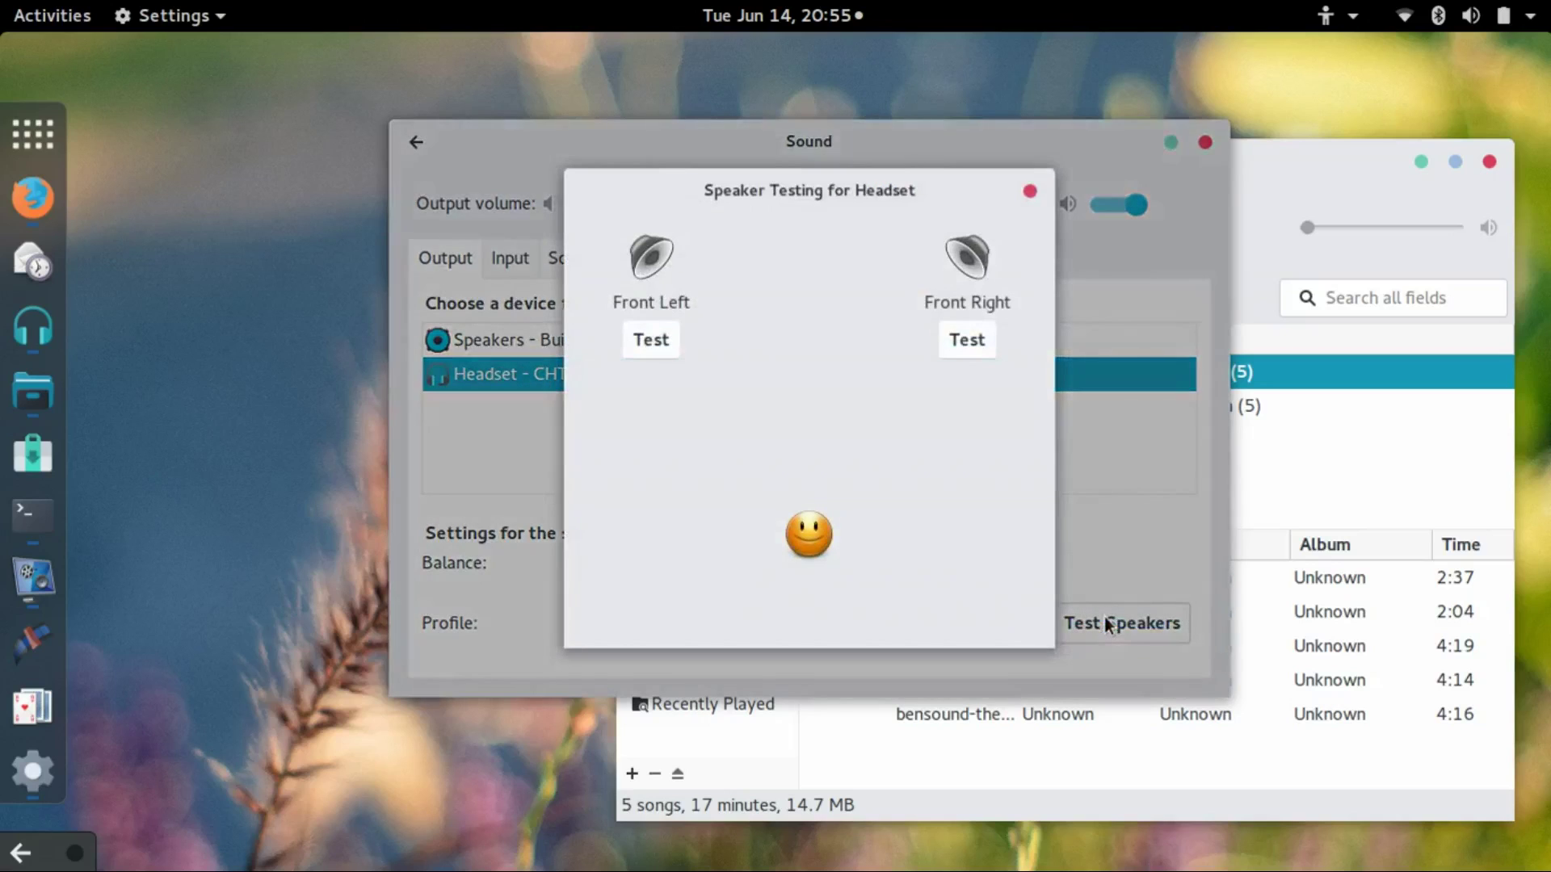
pyautogui.moveTo(661, 181); pyautogui.dragTo(700, 201)
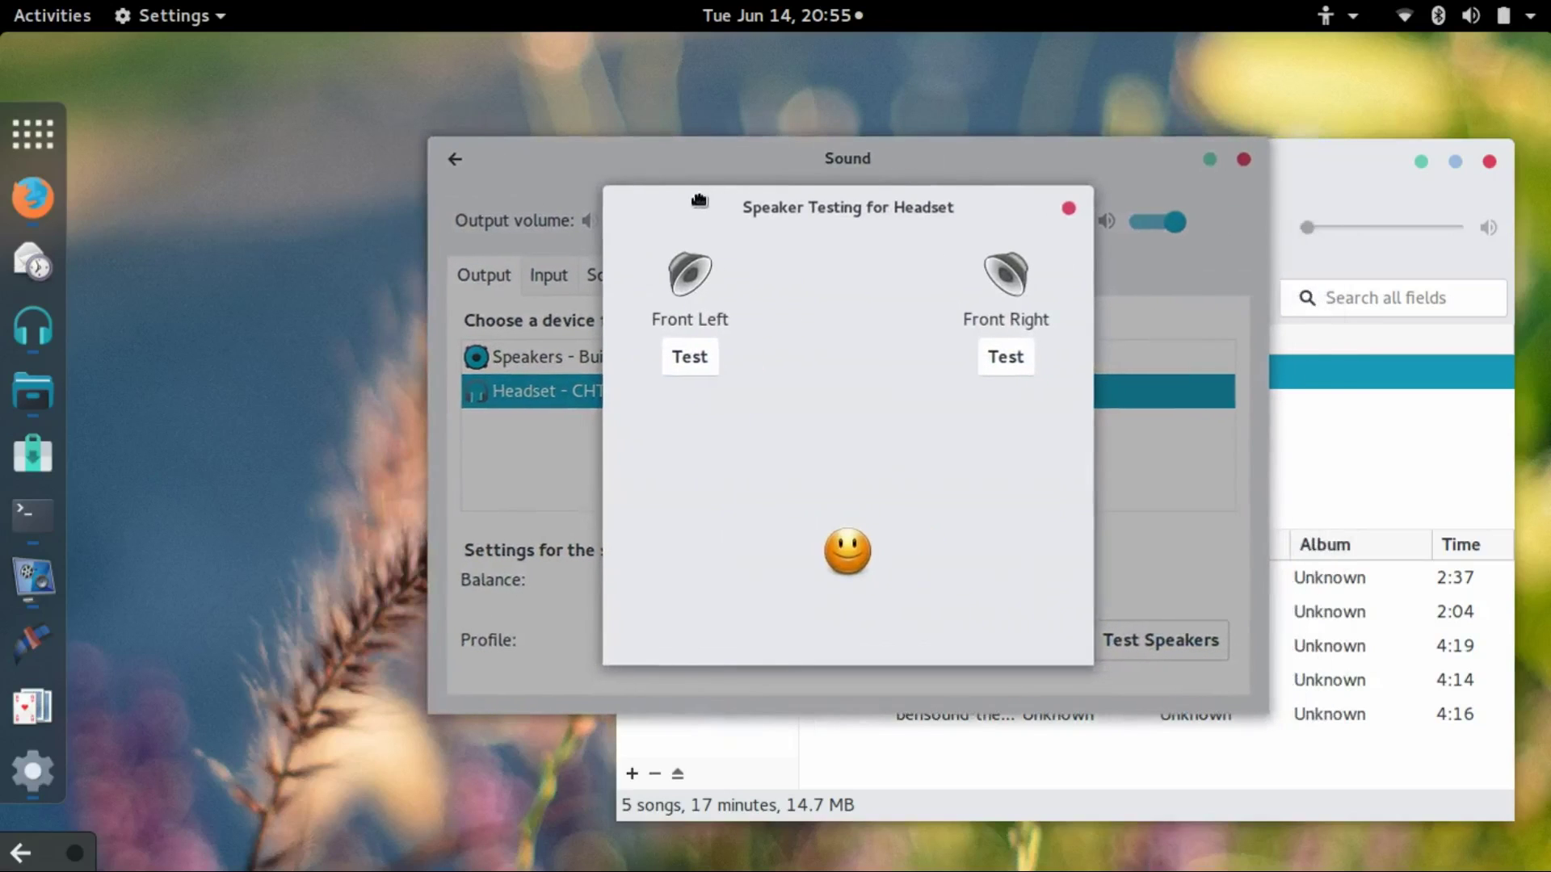
pyautogui.click(696, 359)
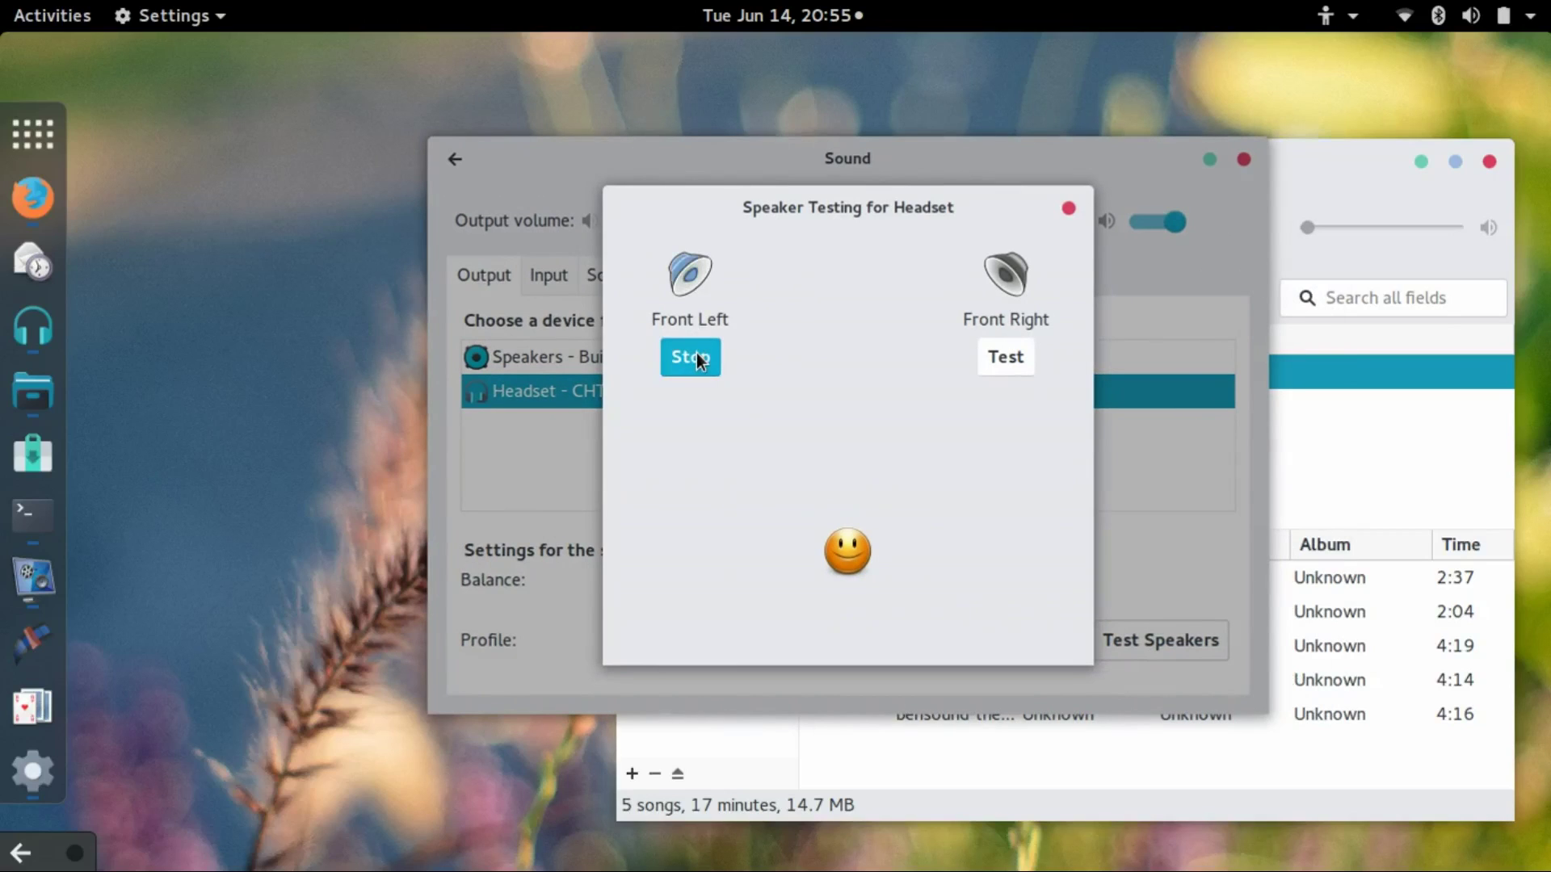
pyautogui.click(1029, 361)
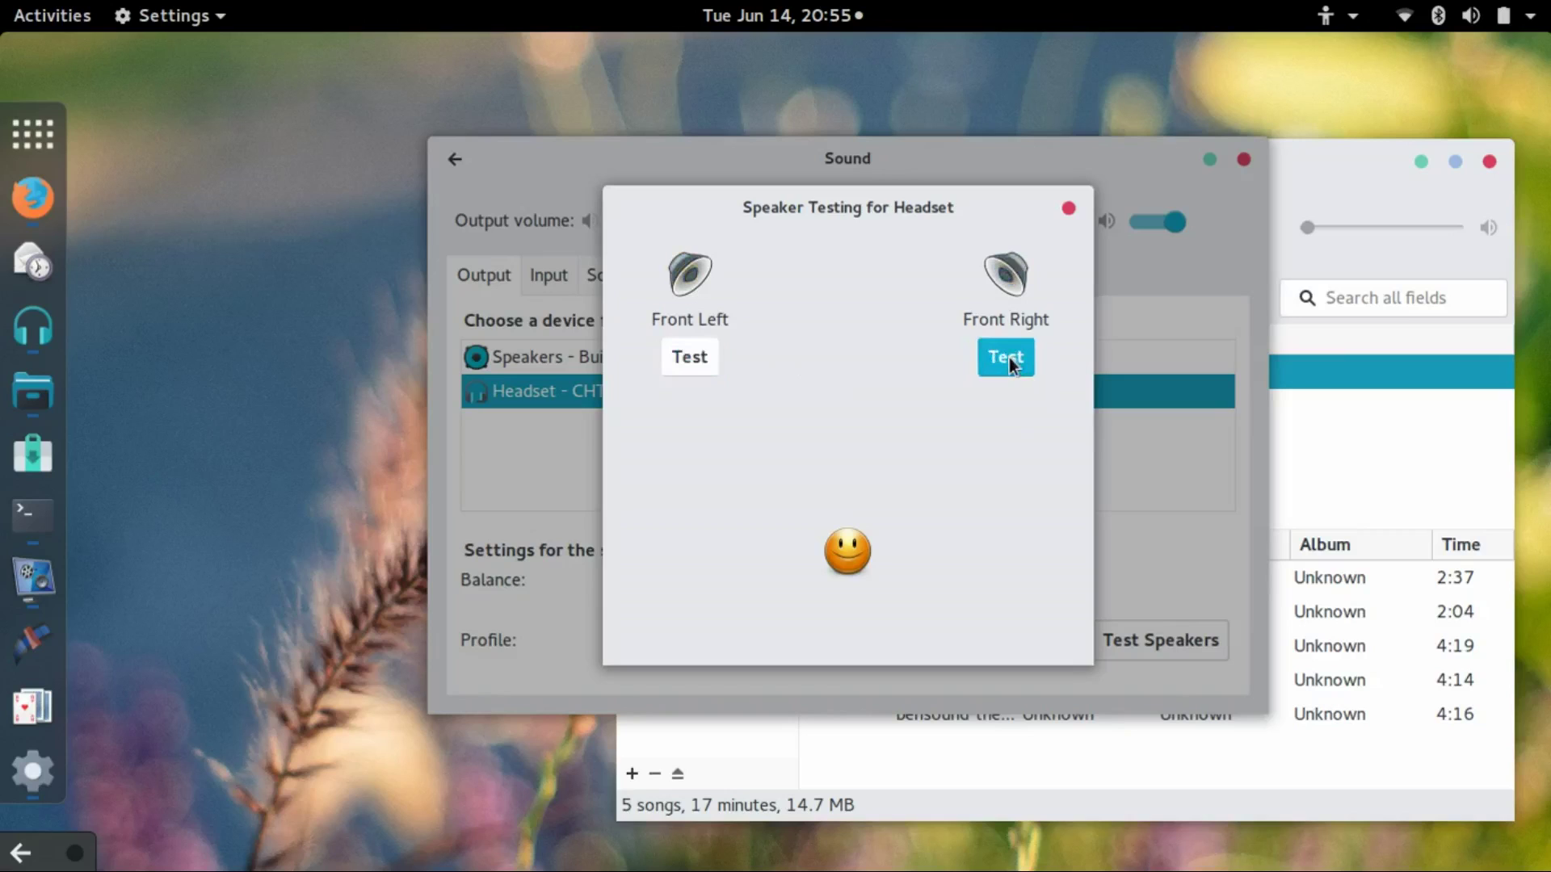
pyautogui.click(1067, 209)
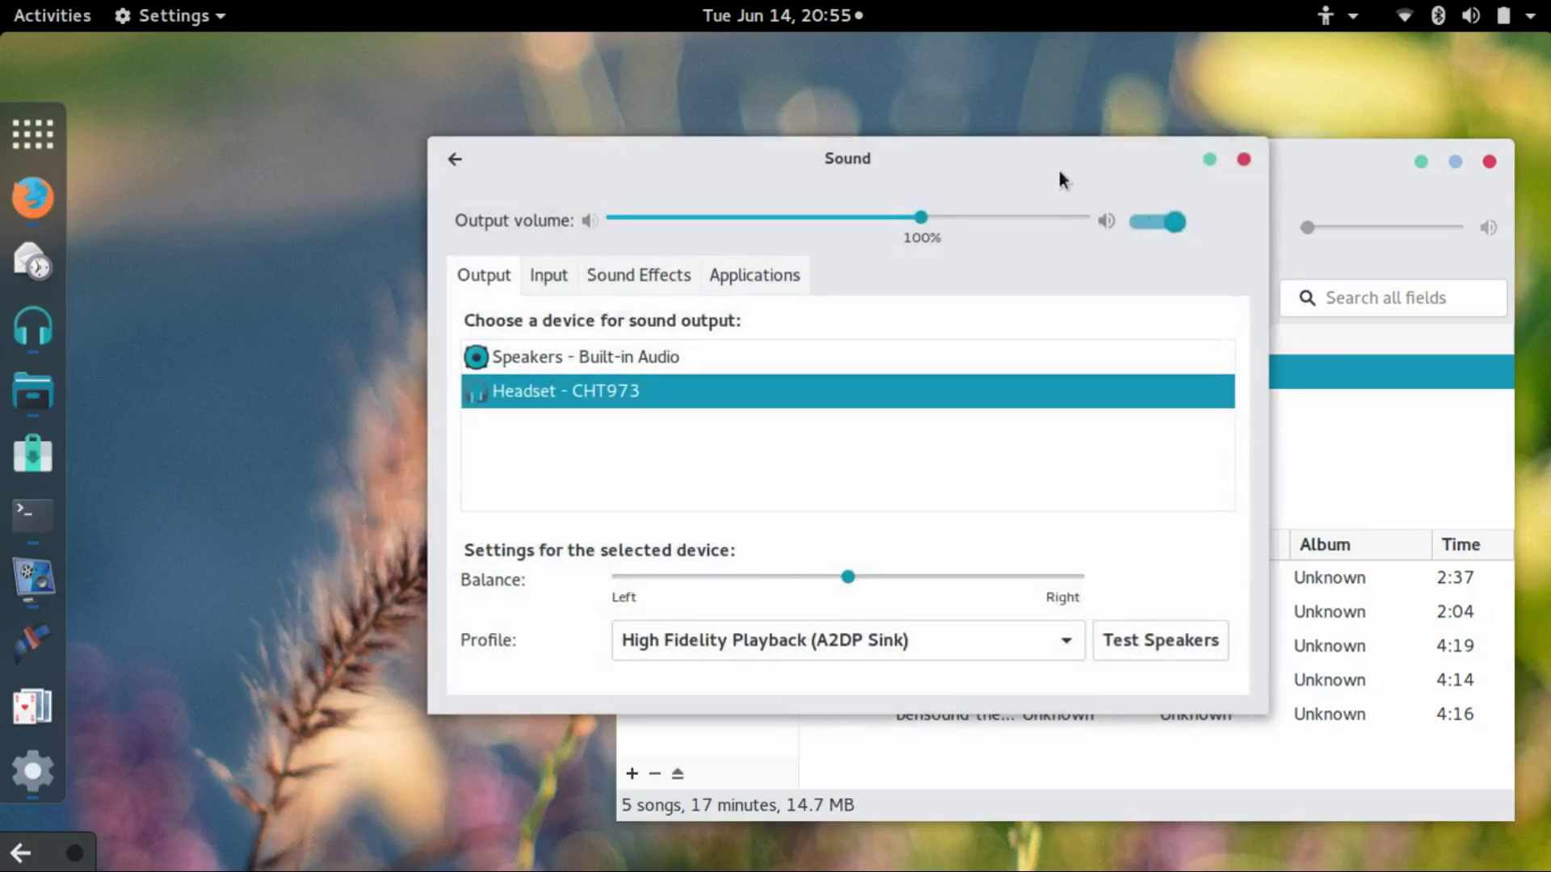
pyautogui.moveTo(1060, 173); pyautogui.dragTo(988, 175)
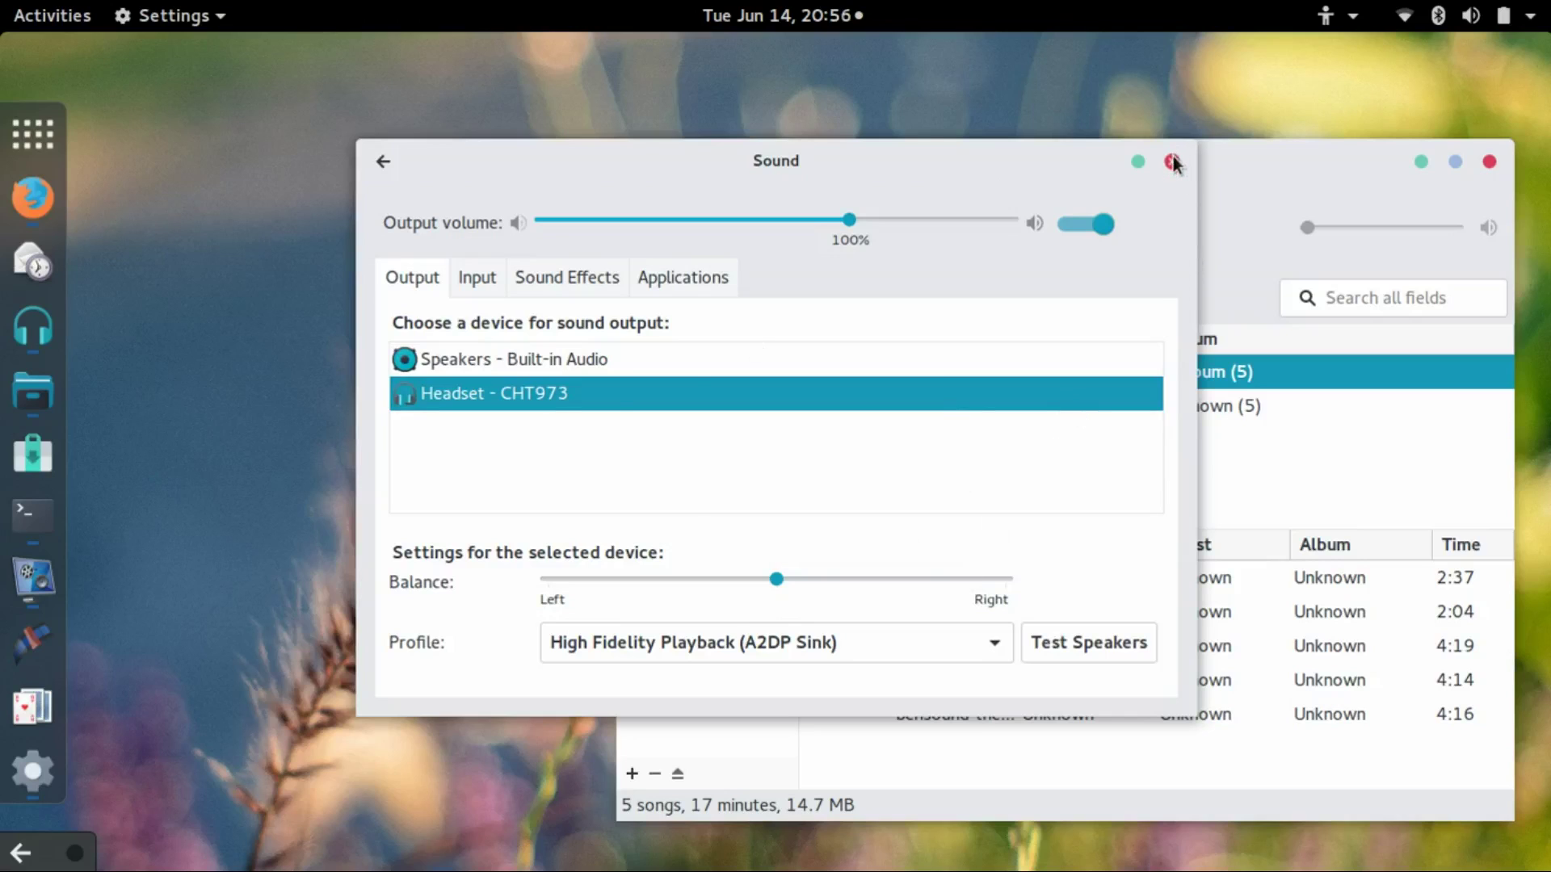
pyautogui.click(1172, 161)
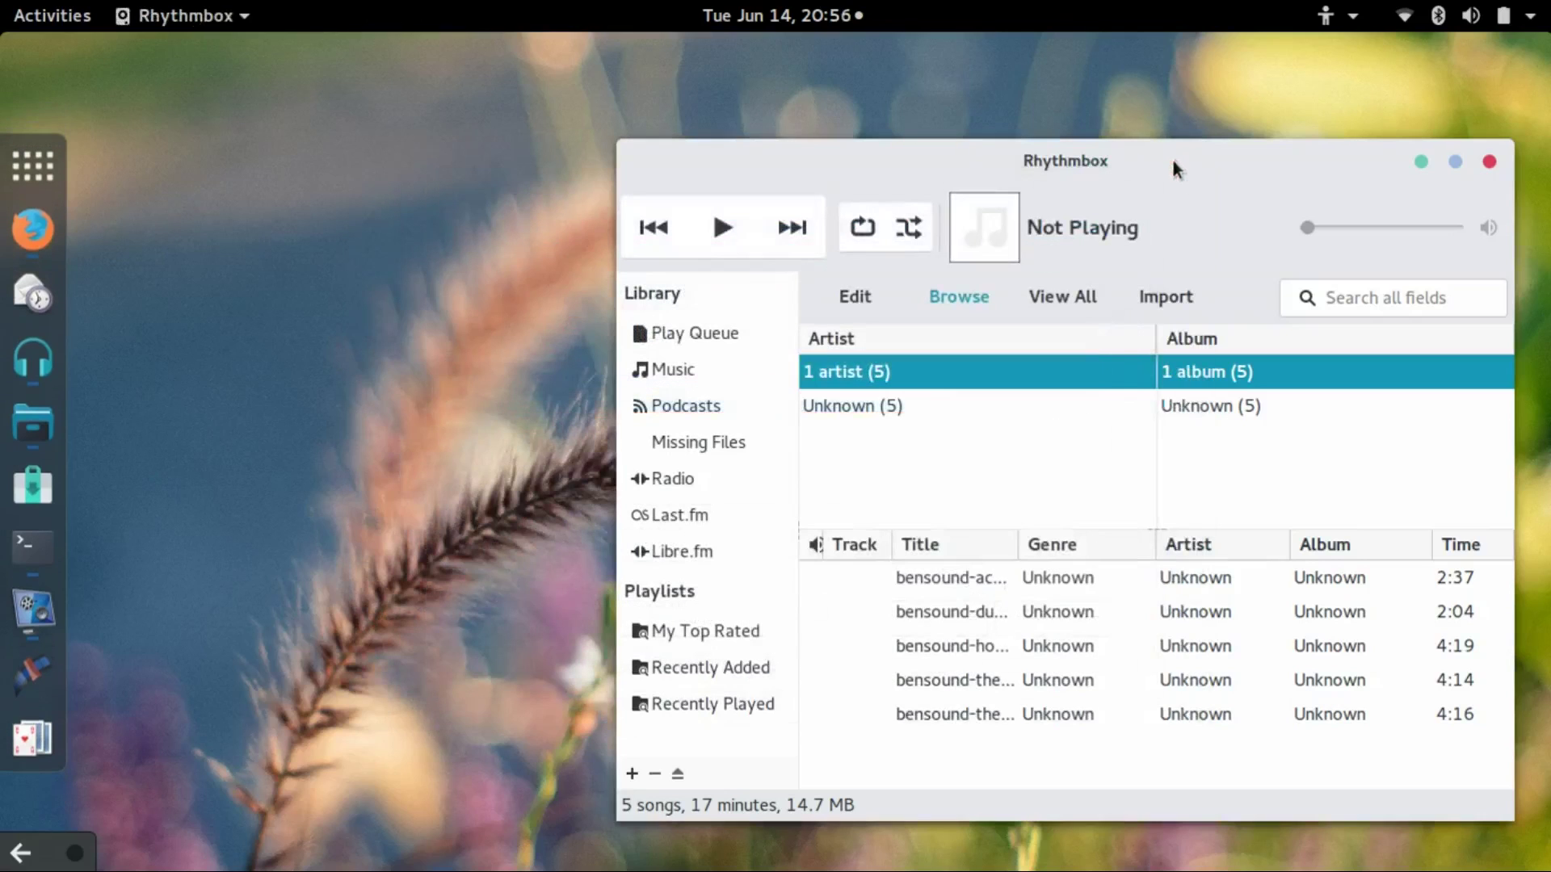
# Step: Play bensound-acousticbreeze.mp3 through the CHT973 speaker and move Rhythmbox up-left
pyautogui.click(721, 241)
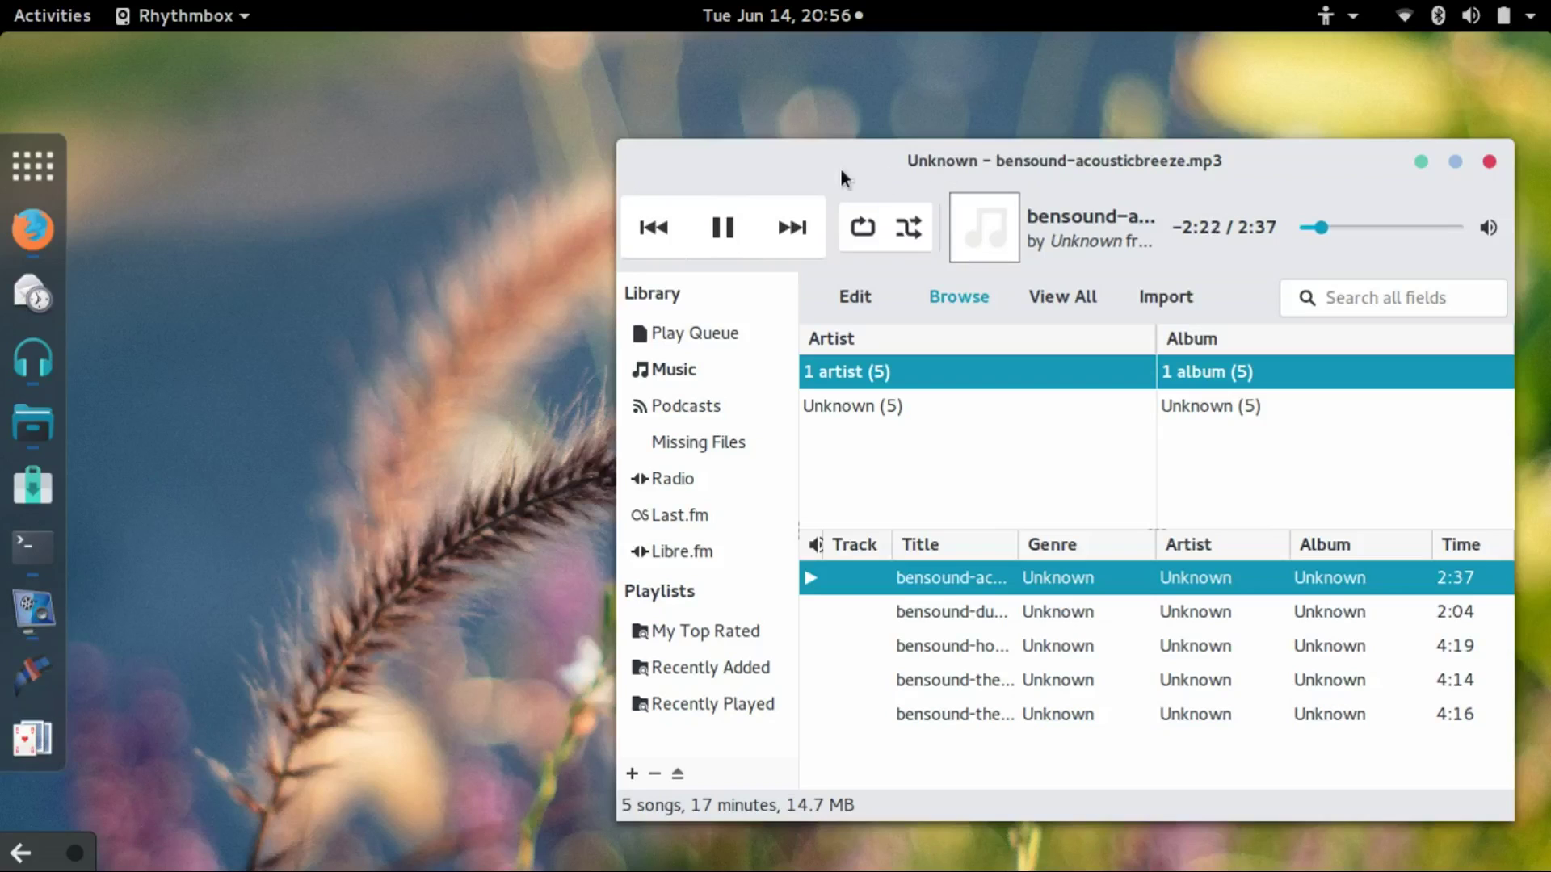
pyautogui.moveTo(841, 168); pyautogui.dragTo(757, 159)
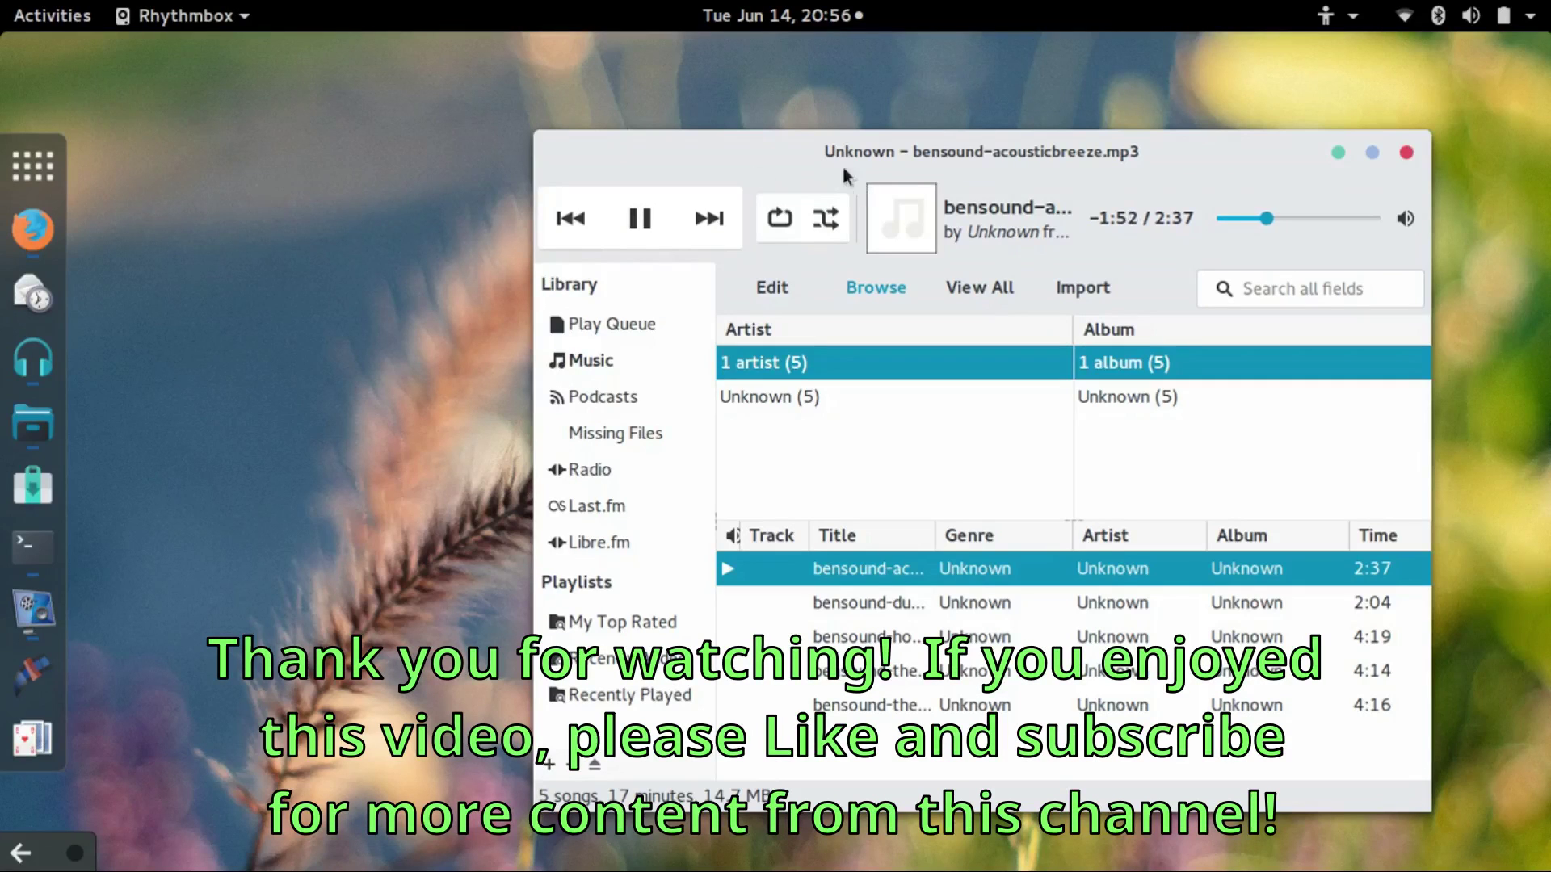
pyautogui.moveTo(811, 148); pyautogui.dragTo(668, 132)
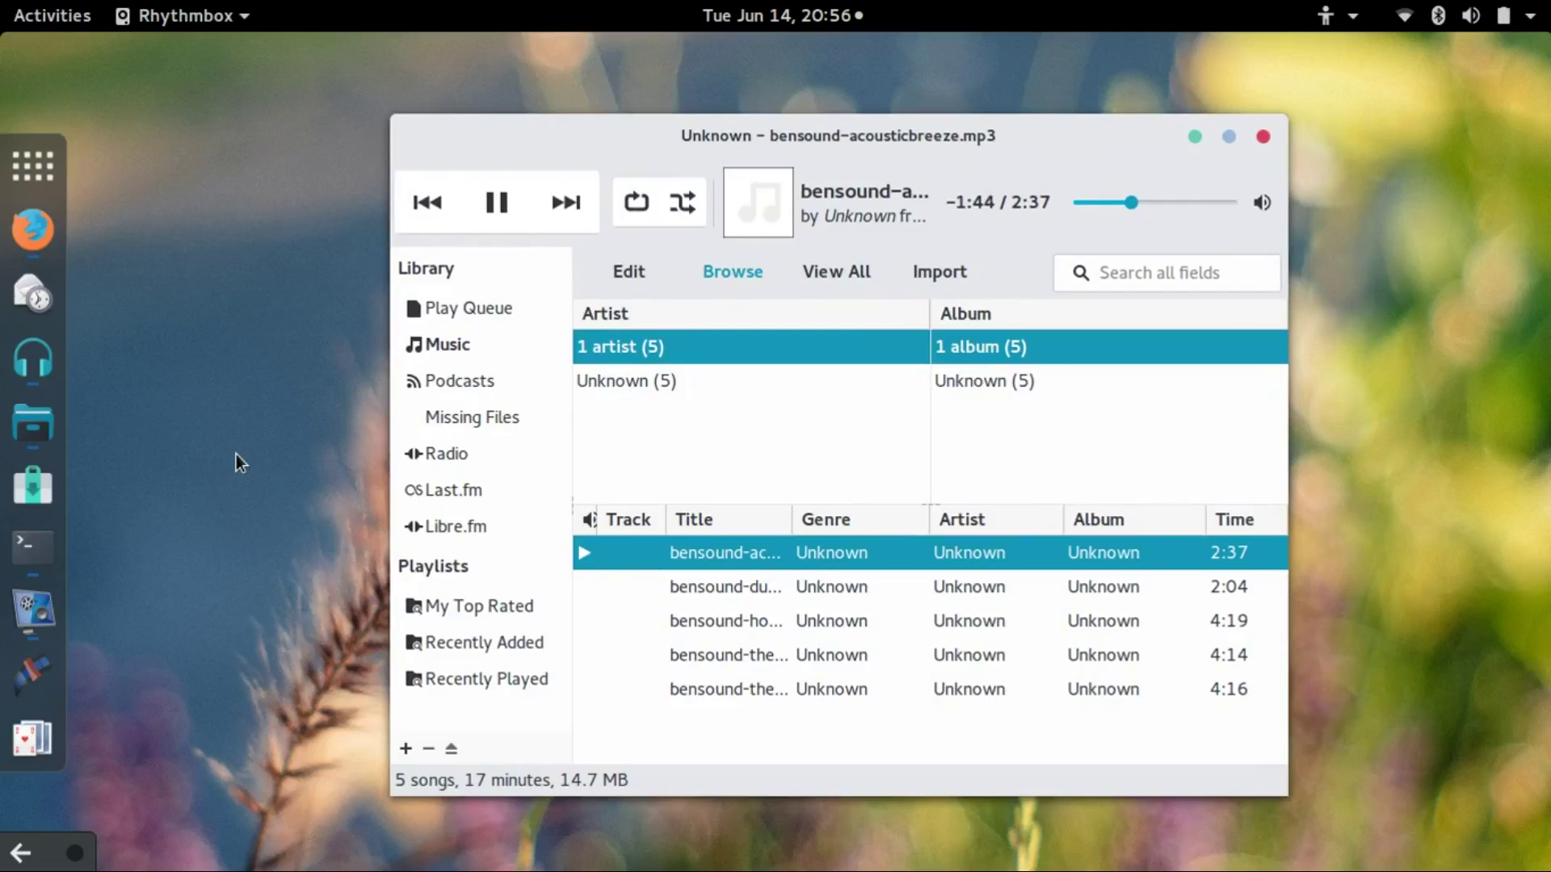
pyautogui.click(553, 217)
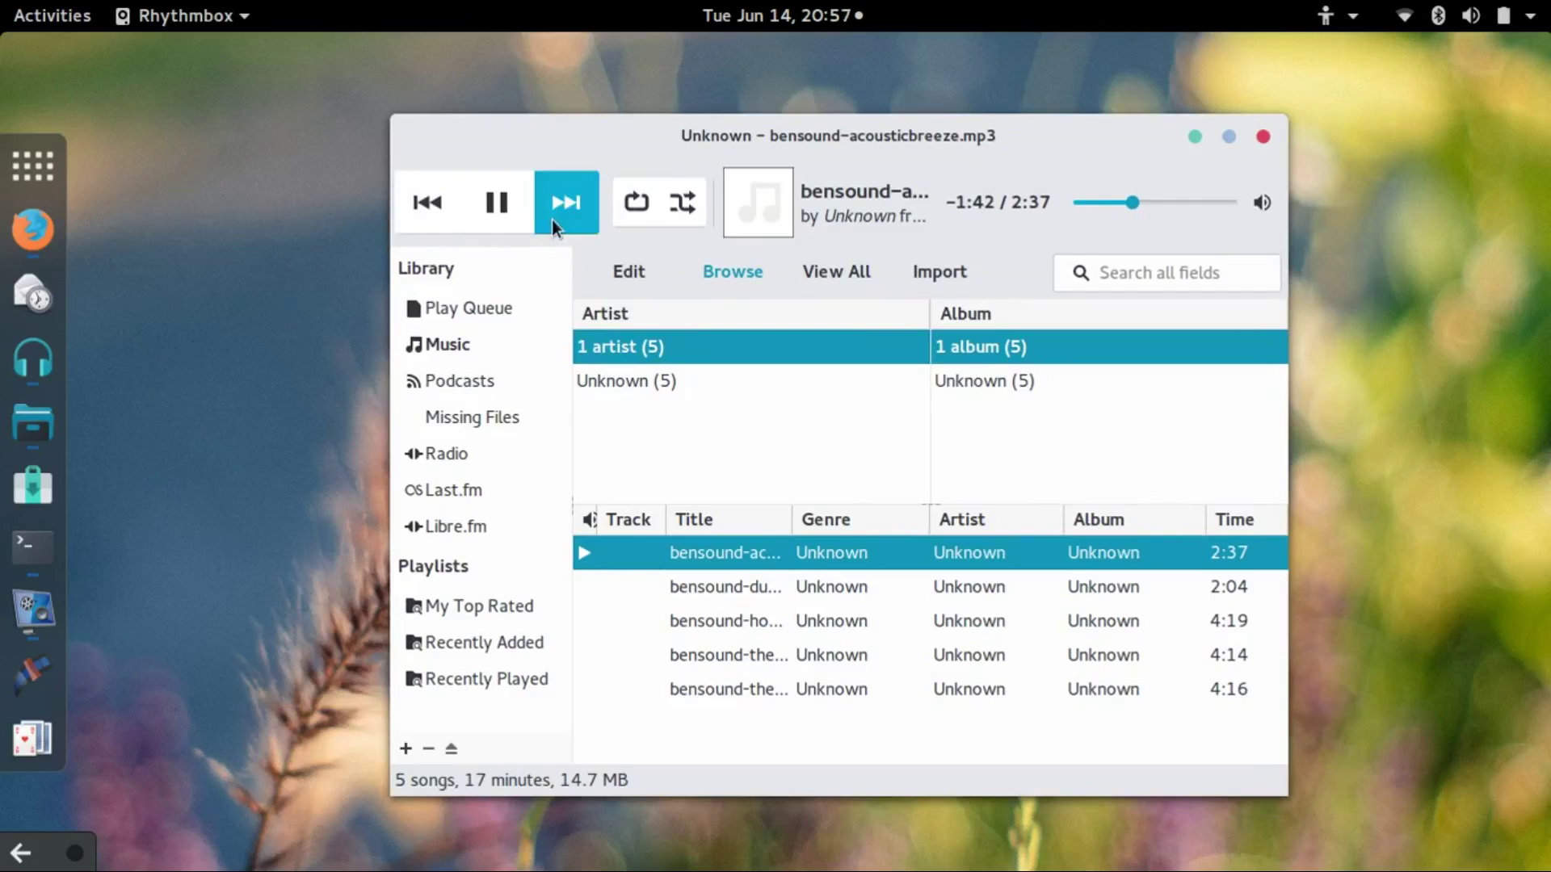